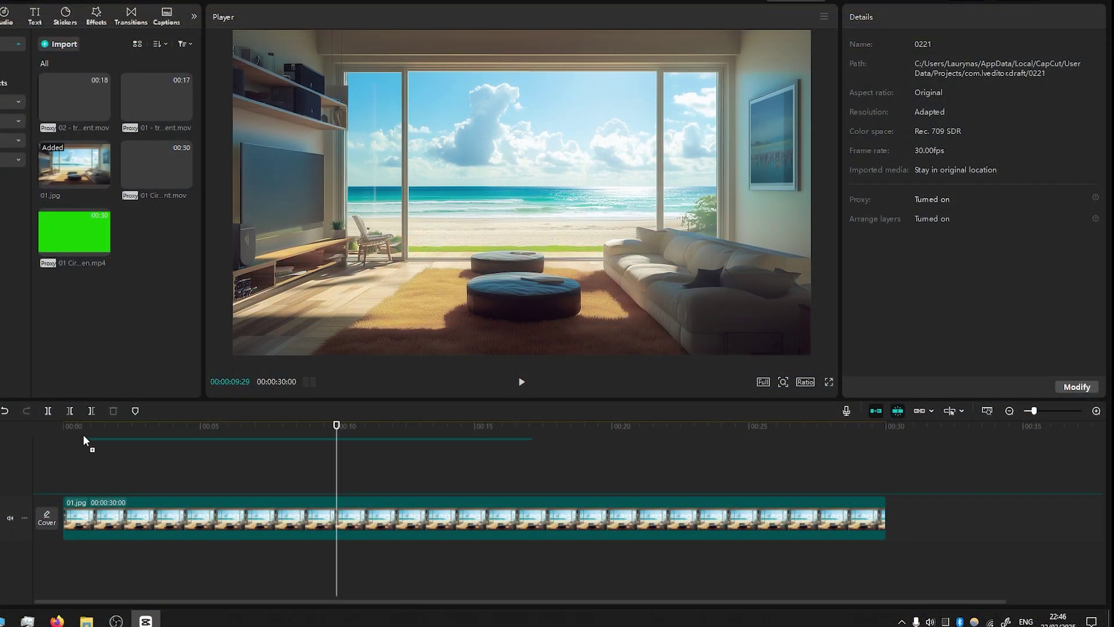
- Drop the bird flock .mov on a track above 01.jpg, then raise and shrink it into the window sky
left_click_drag(82, 434, 64, 478)
left_click_drag(346, 428, 279, 463)
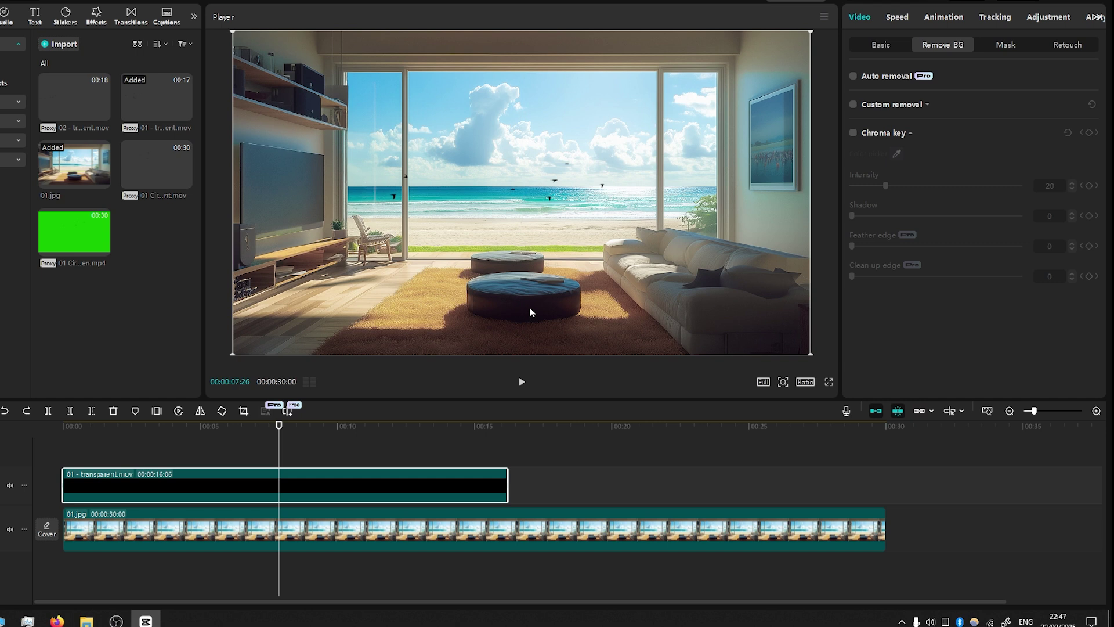
left_click_drag(530, 312, 529, 246)
left_click_drag(812, 289, 699, 210)
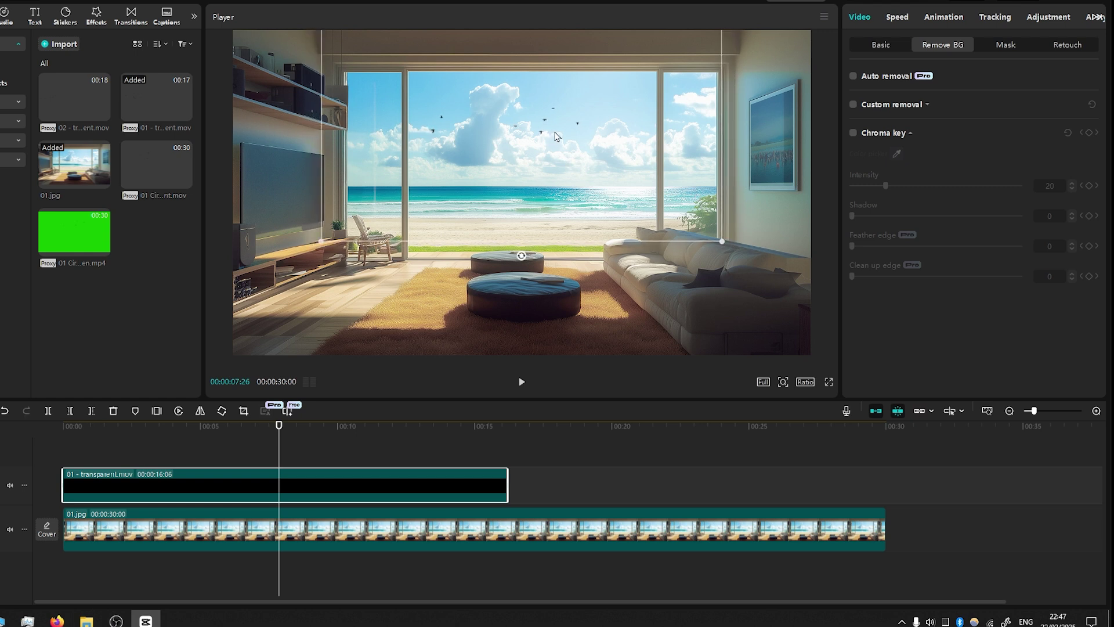
- Nudge the overlay right and add a first rectangle mask fitted to the left window pane
left_click_drag(554, 133, 560, 132)
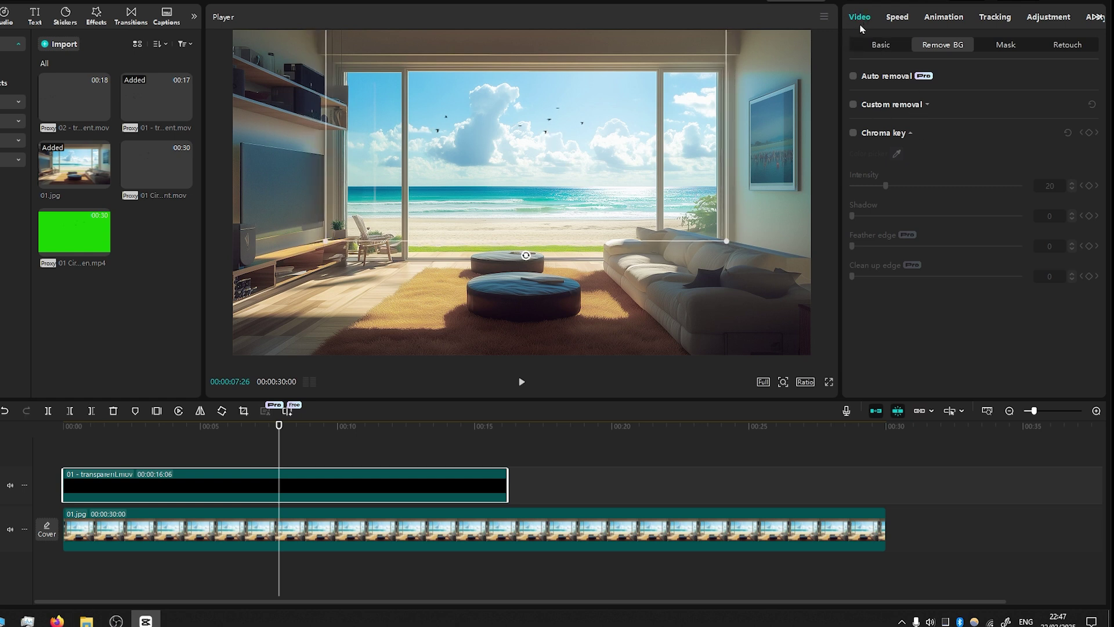
left_click(1008, 46)
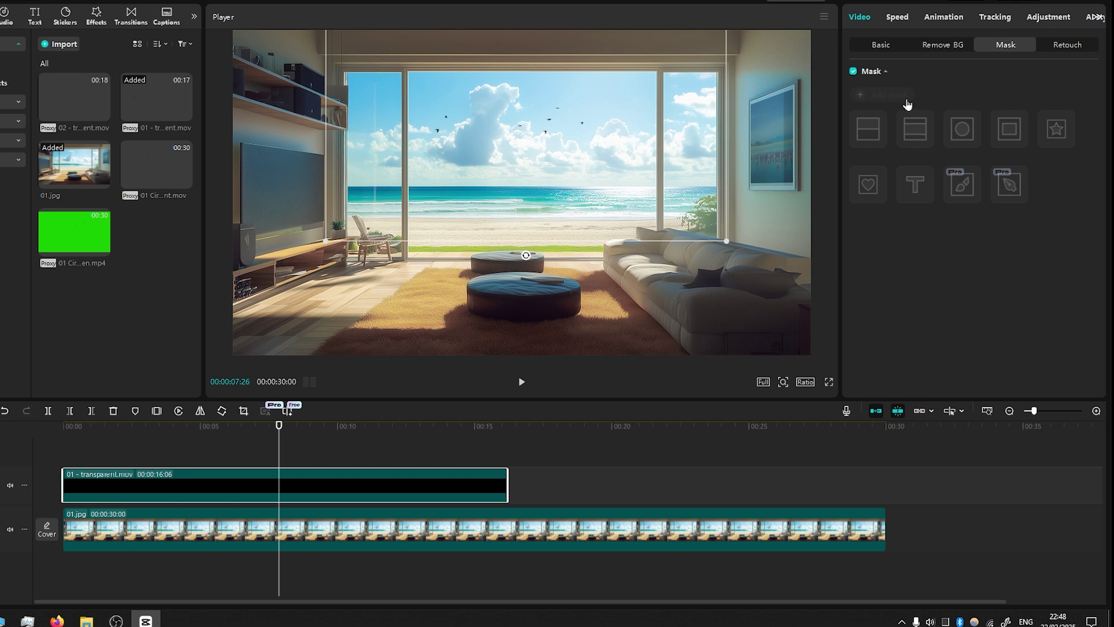
left_click(1003, 138)
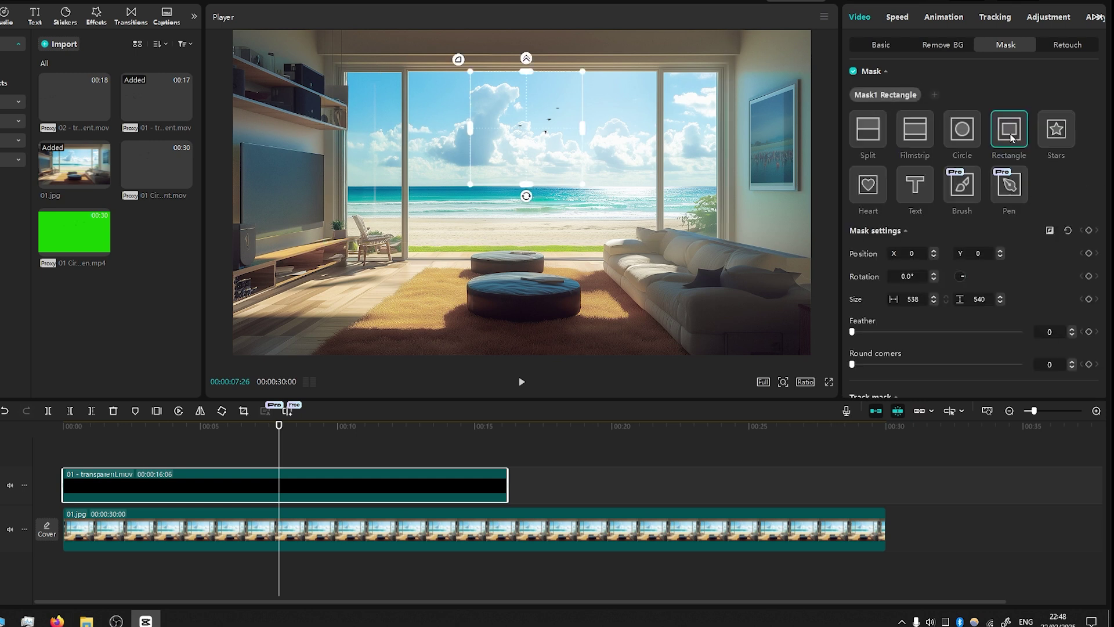
left_click_drag(557, 114, 408, 128)
left_click_drag(434, 141, 378, 123)
- Add rectangle masks over the centre and right panes (Mask3 at 788, -14, 257×540), then play back
left_click(935, 95)
left_click_drag(546, 133, 554, 143)
left_click_drag(590, 137, 661, 147)
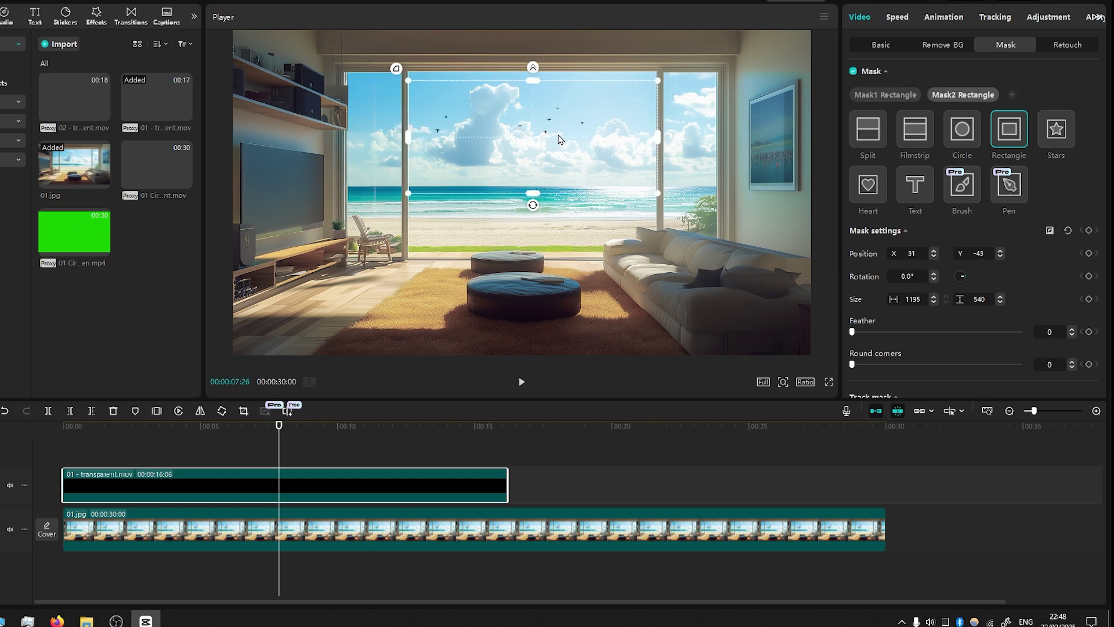
left_click(1012, 94)
left_click_drag(546, 138, 715, 141)
left_click_drag(752, 132, 718, 135)
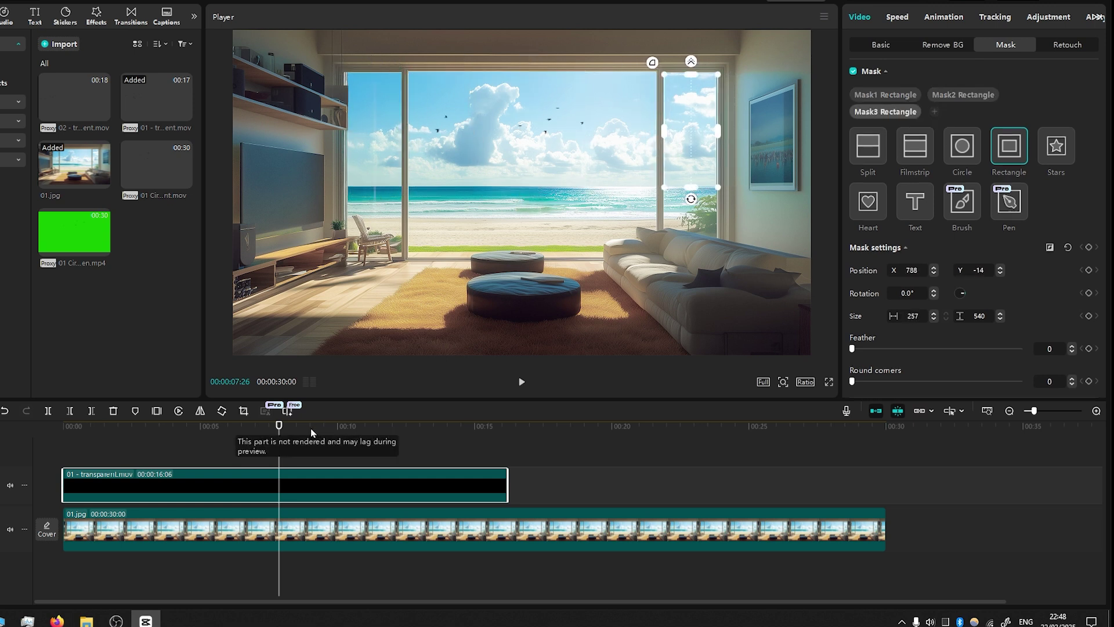
left_click_drag(279, 430, 308, 427)
key("space")
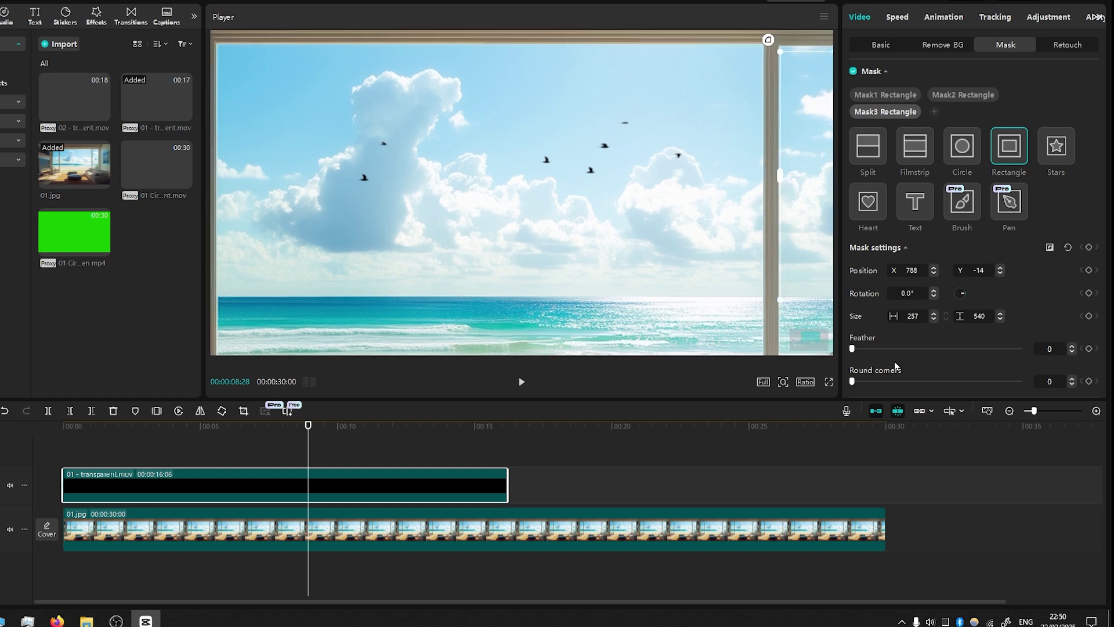
- Expand Blend in the Basic settings and lower the bird overlay's opacity to 60%
left_click(881, 44)
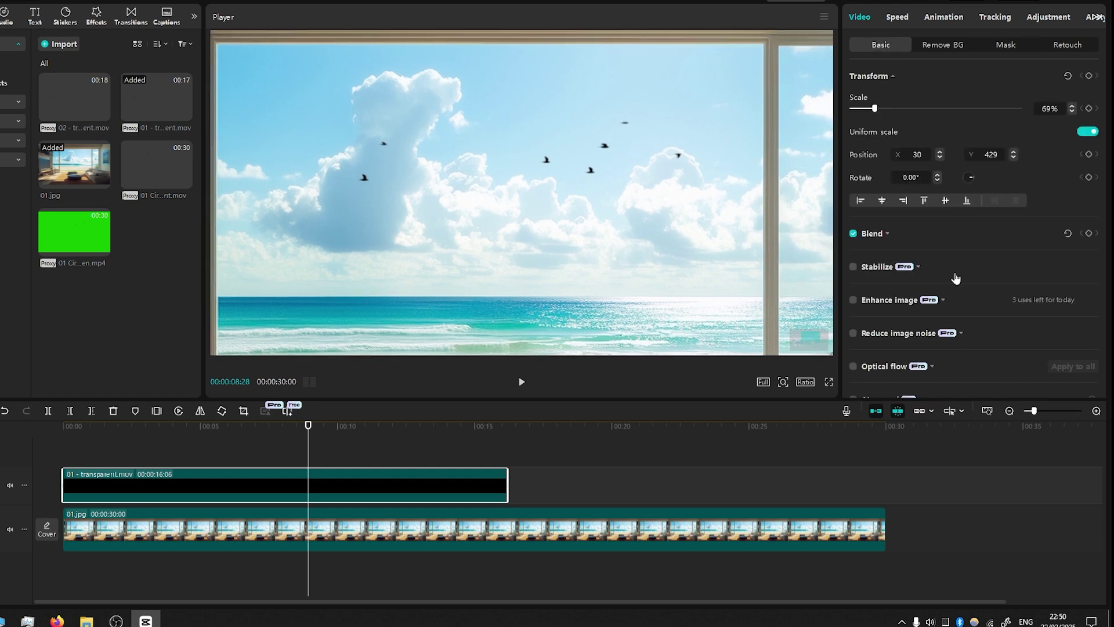
left_click(880, 45)
left_click(887, 234)
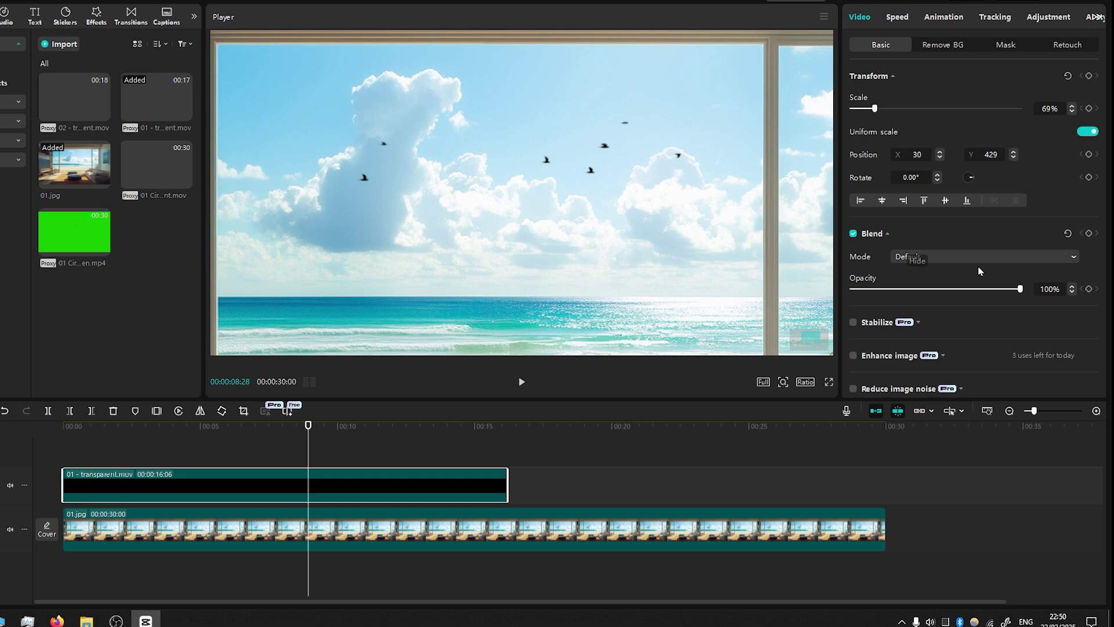
left_click_drag(940, 294, 958, 294)
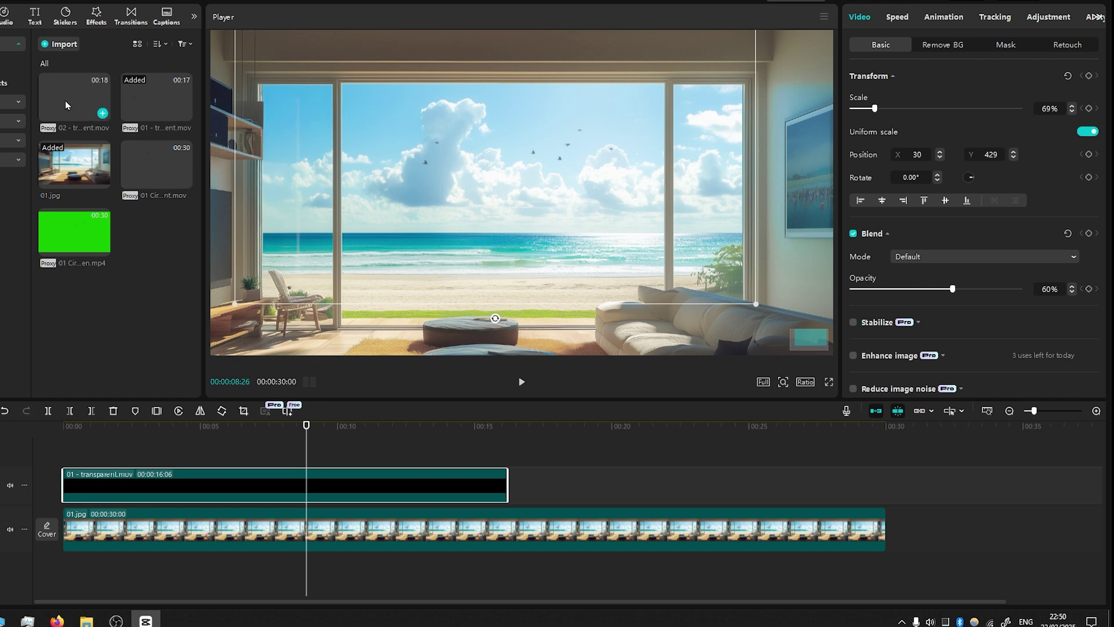
- Place the 02 bird clip on a new top track starting at about 00:11
left_click_drag(65, 99, 84, 121)
left_click_drag(153, 384, 65, 448)
left_click_drag(369, 484, 671, 492)
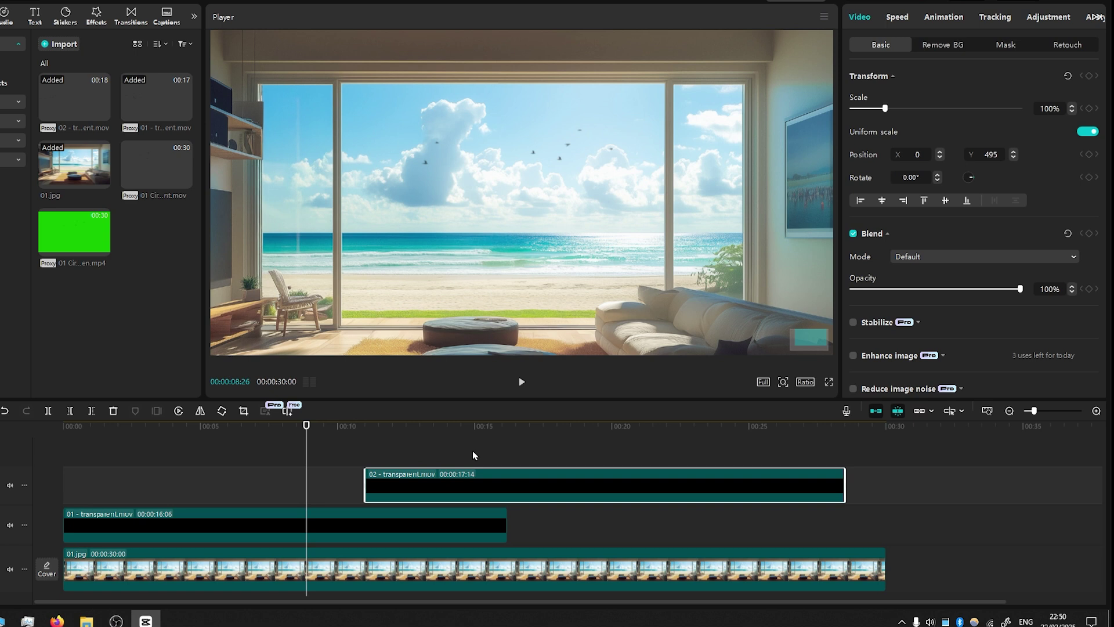
left_click_drag(325, 433, 462, 437)
- Add a first rectangle mask to the second clip over the left window
left_click(1006, 44)
left_click(1008, 129)
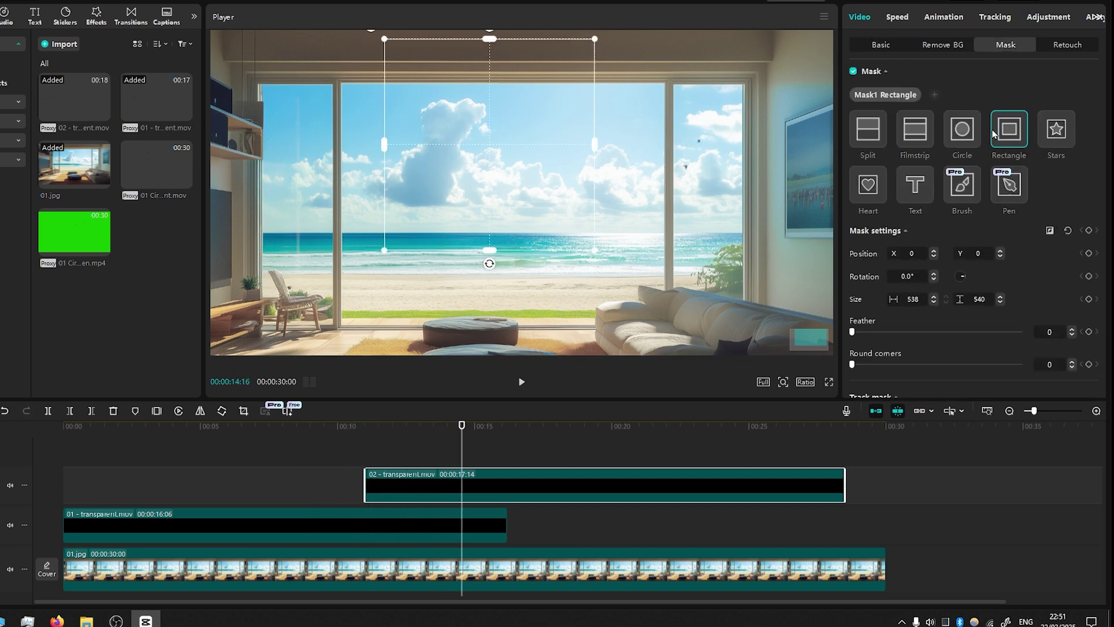
left_click_drag(598, 145, 297, 200)
left_click_drag(328, 188, 334, 187)
- Add rectangle masks over the middle window (width 827) and right pane (width 174)
left_click(934, 94)
left_click(1009, 129)
left_click_drag(472, 162, 488, 205)
left_click_drag(611, 187, 577, 191)
left_click_drag(660, 187, 664, 188)
left_click(1013, 94)
left_click(1009, 145)
left_click_drag(496, 157, 714, 189)
left_click_drag(814, 178, 738, 178)
left_click_drag(711, 174, 742, 190)
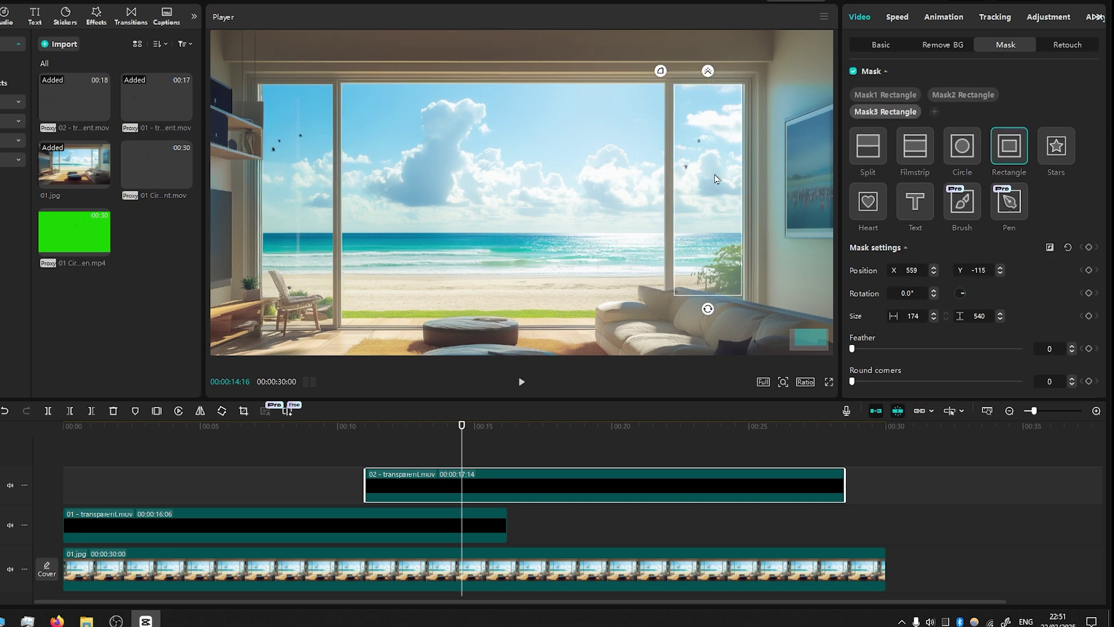
- Set the second clip's blend opacity to about 61% and preview around 14–15 seconds
left_click_drag(451, 435, 525, 455)
left_click(879, 48)
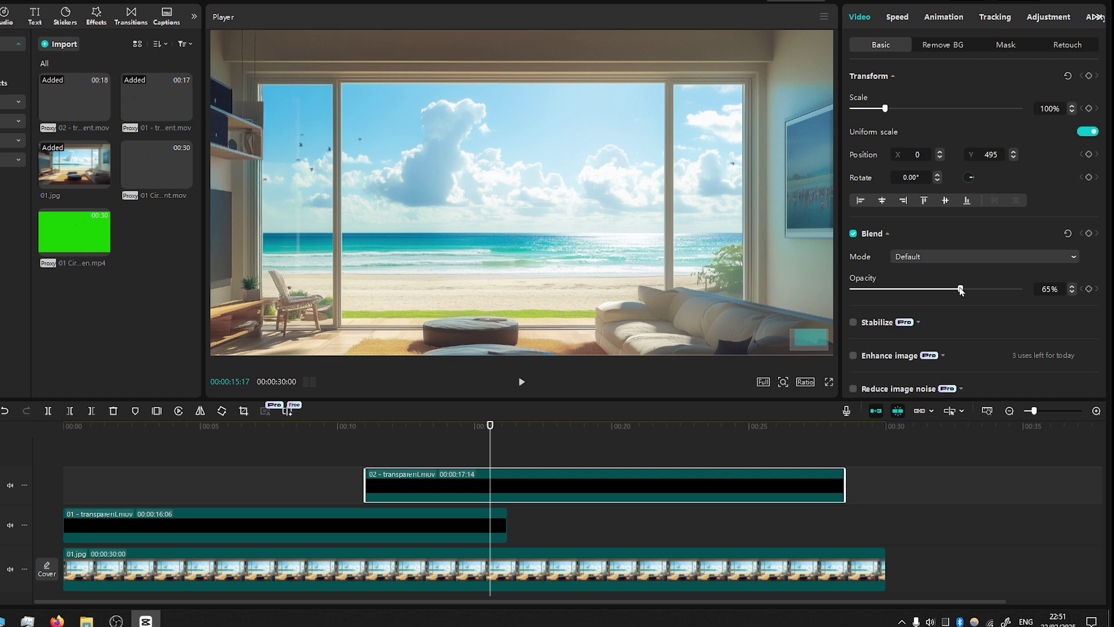
left_click_drag(961, 290, 954, 289)
left_click_drag(328, 429, 626, 433)
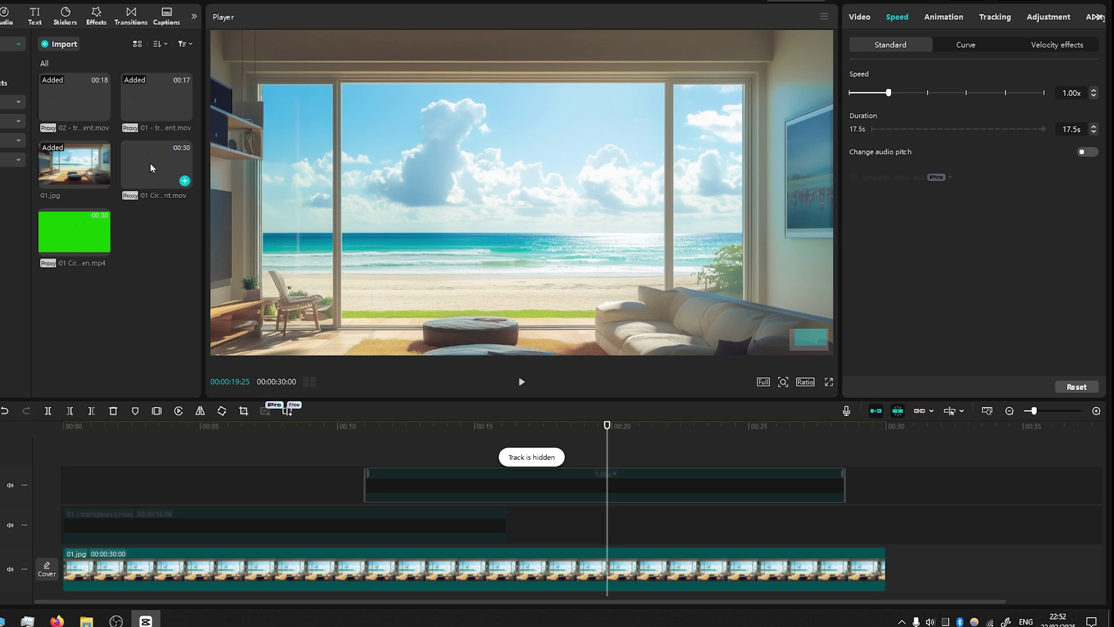
- Add the 01 Circling clip at 50% scale in the window and 60% opacity, plus a copy on a new track
left_click_drag(151, 167, 73, 458)
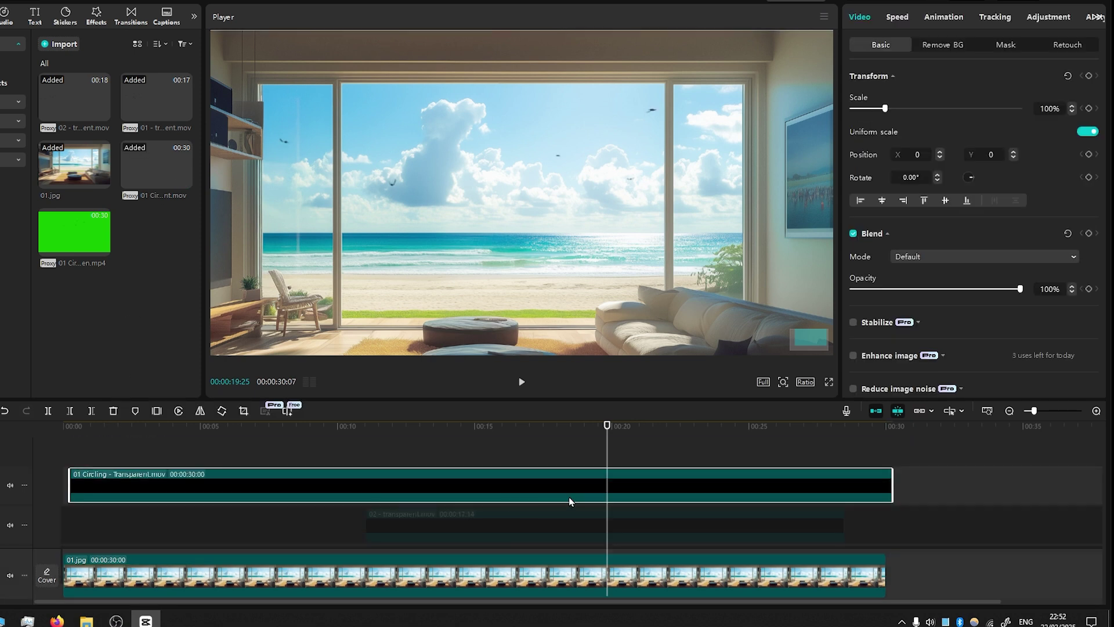
left_click_drag(607, 430, 425, 430)
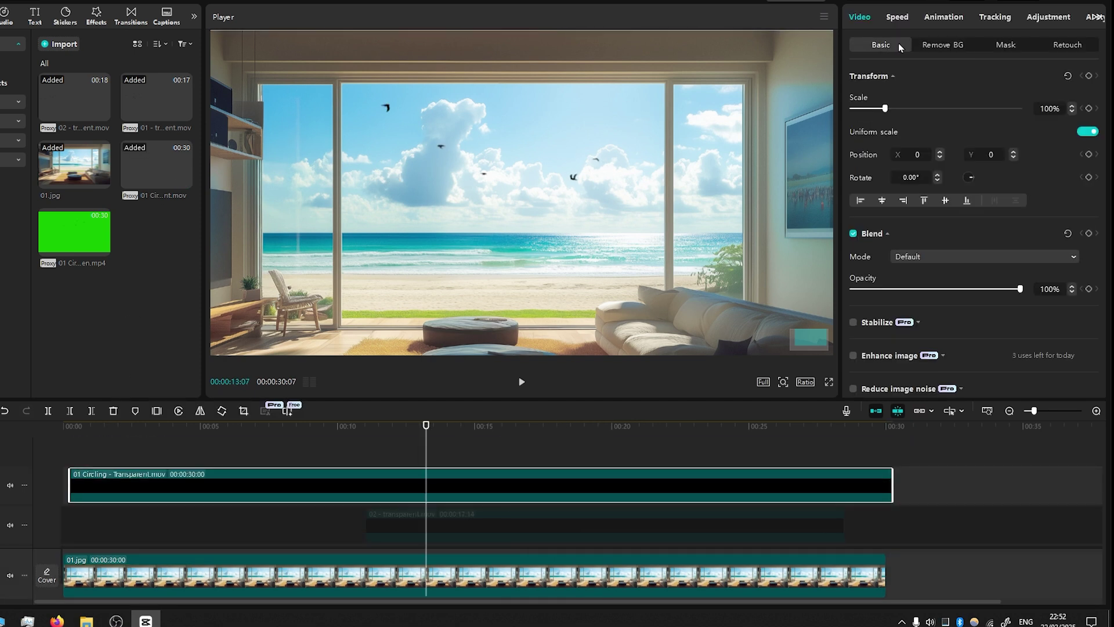
left_click_drag(886, 110, 868, 109)
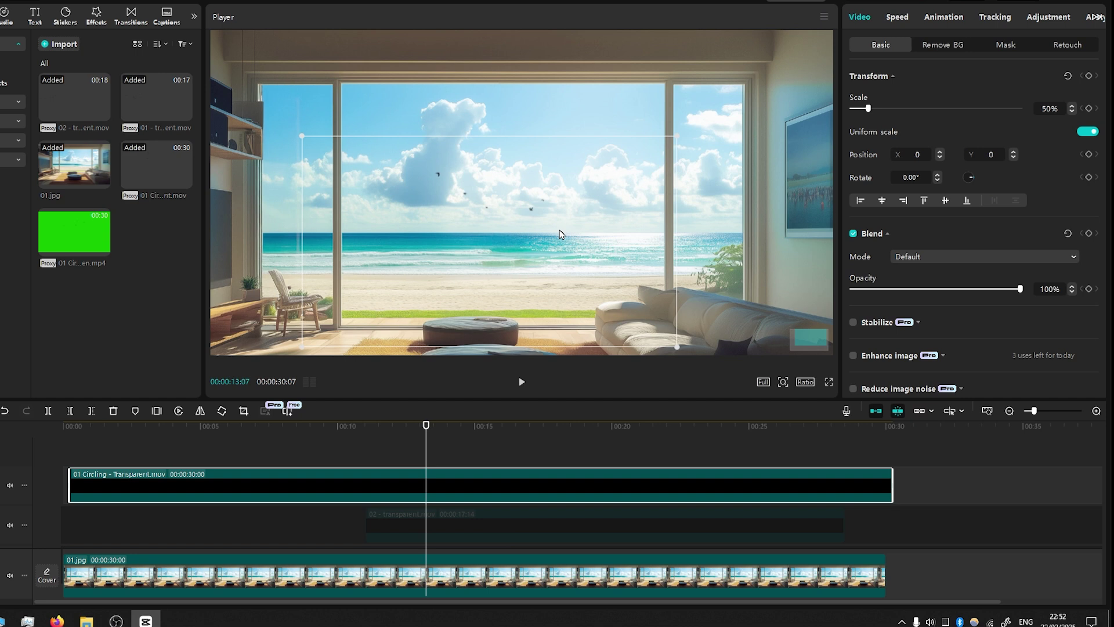
left_click_drag(574, 170, 575, 162)
left_click_drag(416, 427, 492, 418)
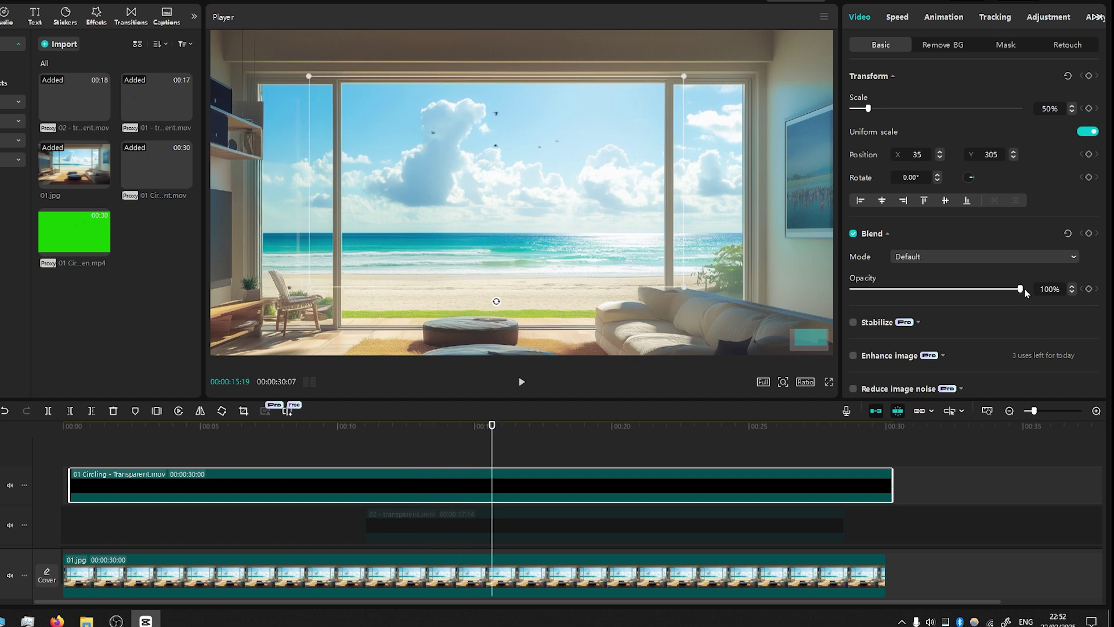
left_click_drag(1020, 289, 952, 287)
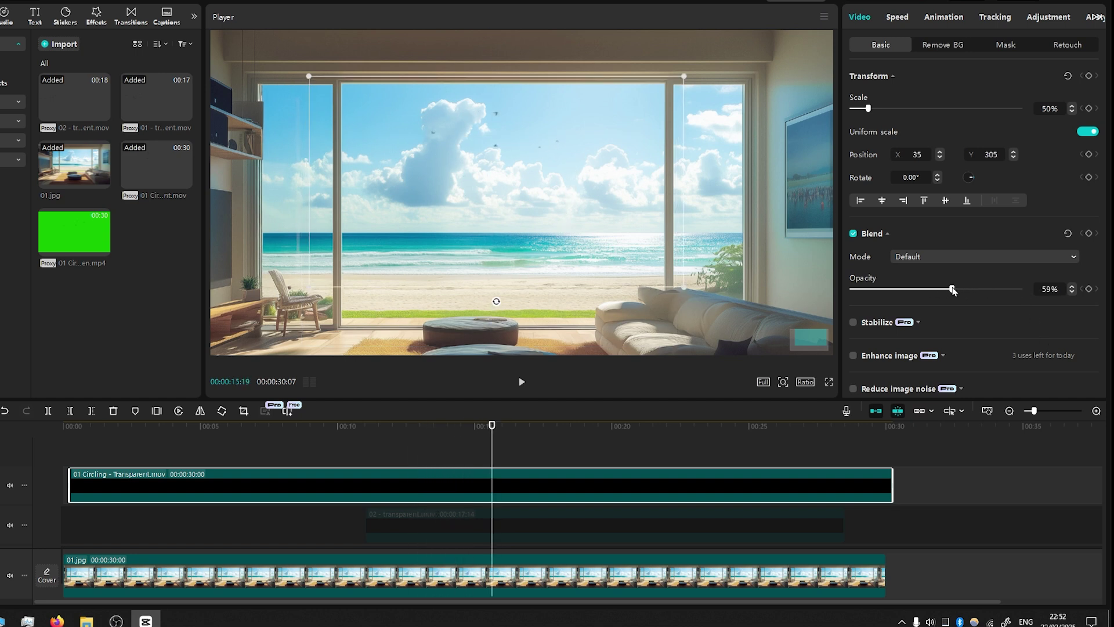
left_click(444, 426)
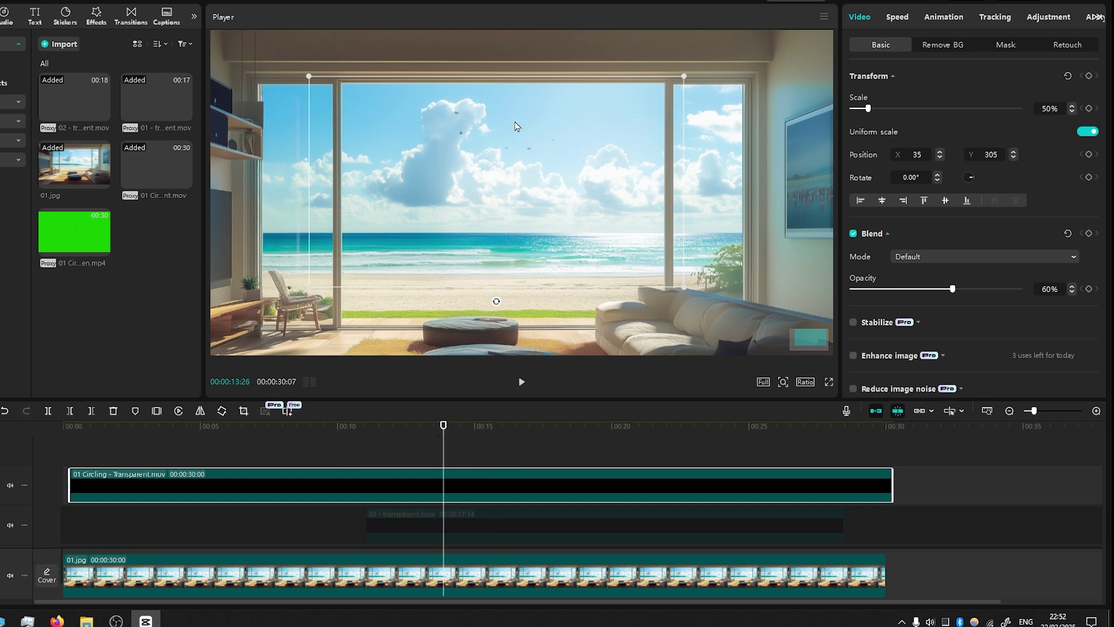
left_click_drag(348, 485, 345, 443)
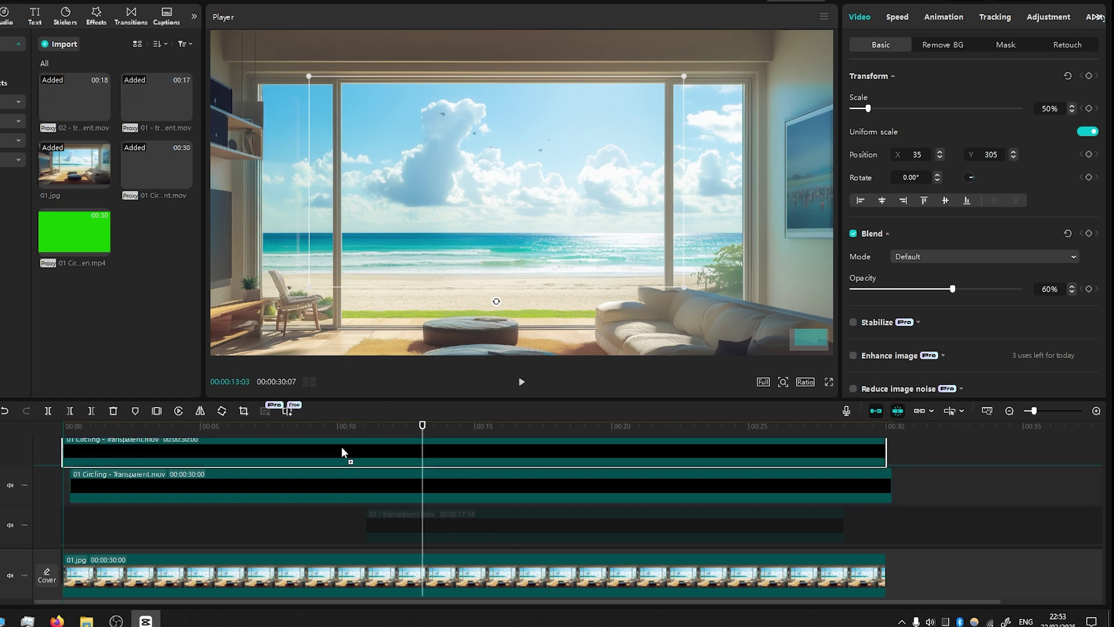
- Align the lower Circling copy to the start, then shrink the top overlay to 38% and raise it
left_click_drag(340, 529, 303, 530)
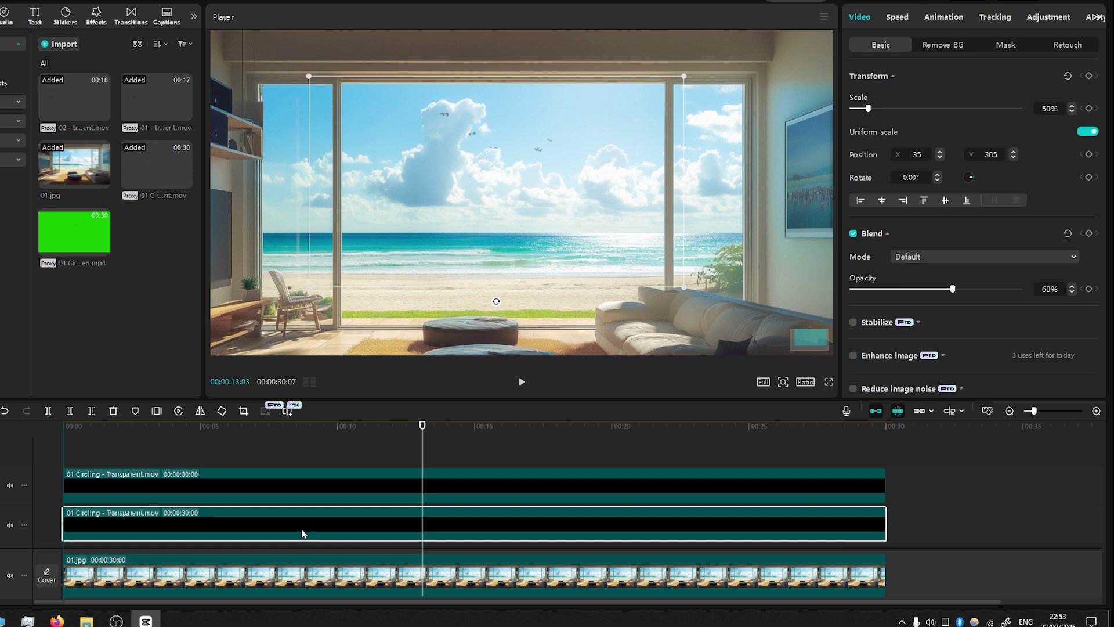
left_click(325, 485)
left_click_drag(684, 288, 637, 259)
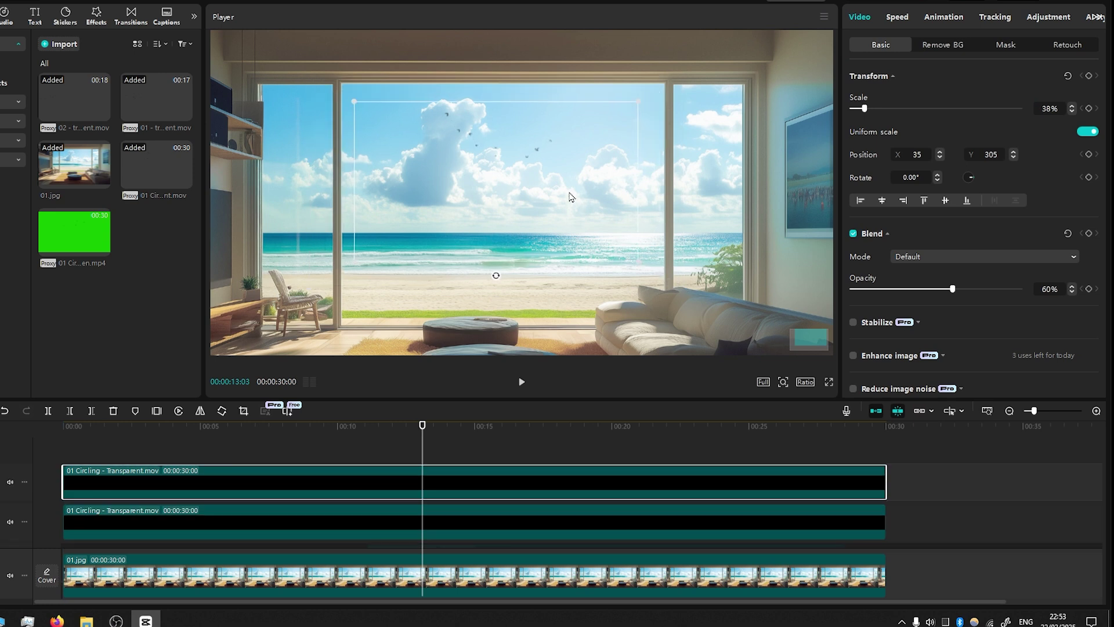
left_click_drag(570, 197, 573, 220)
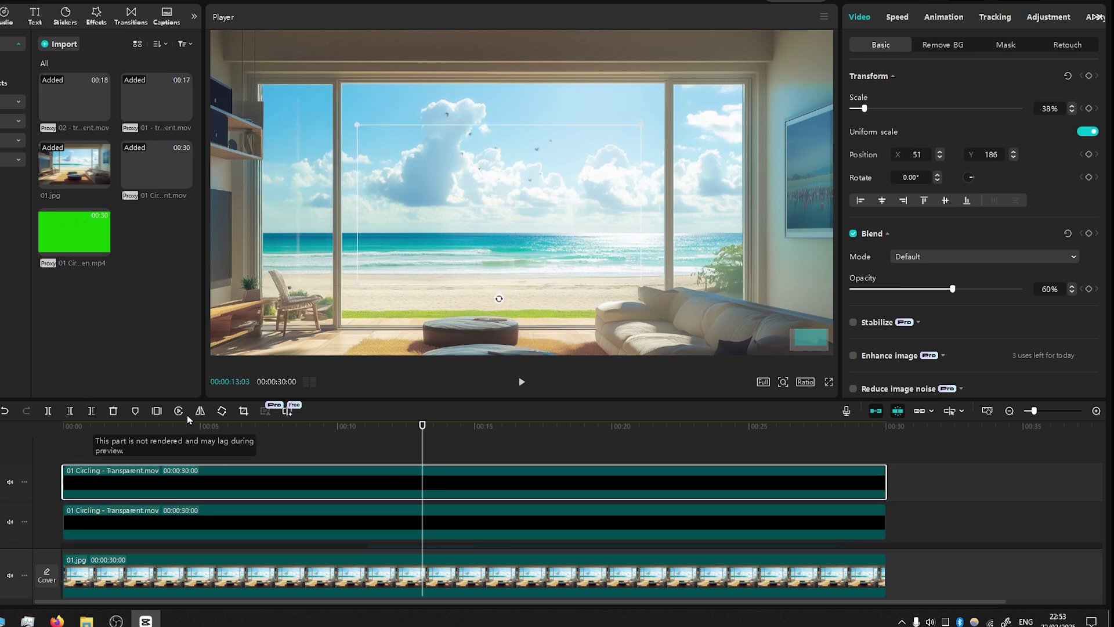
- Split the top overlay at 13:03 and reorder so the 16:27 part plays first
left_click(48, 410)
left_click_drag(550, 481, 189, 452)
left_click_drag(109, 525, 574, 487)
left_click_drag(336, 434, 436, 450)
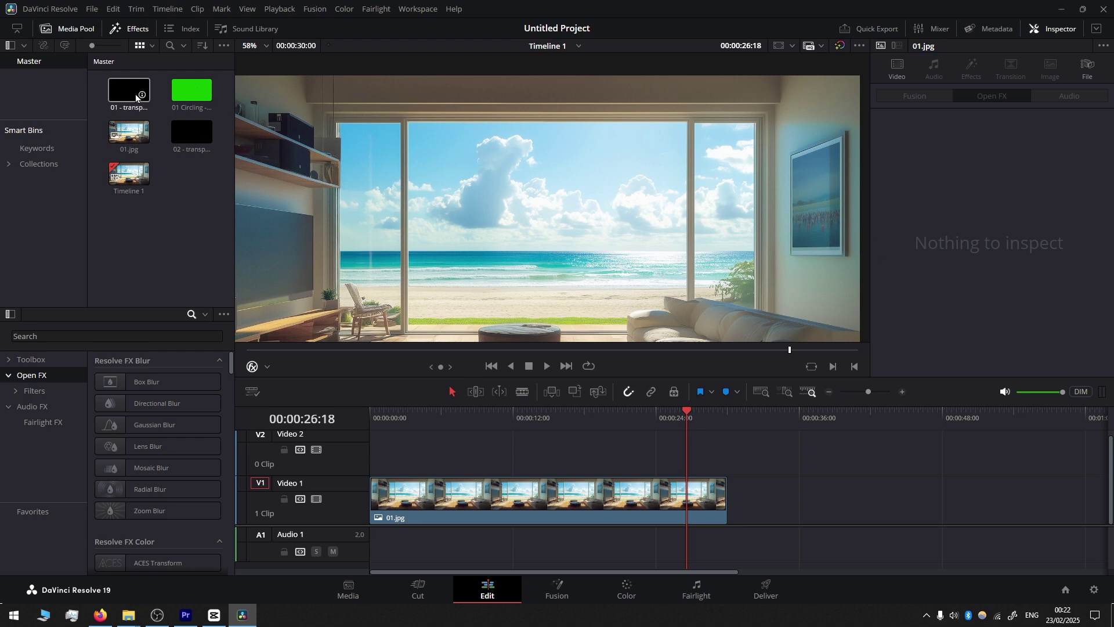
- Place 02 - transparent.mov on Video 2, raise it into the window sky and zoom it to 0.688
left_click_drag(192, 132, 377, 451)
left_click_drag(411, 417, 482, 417)
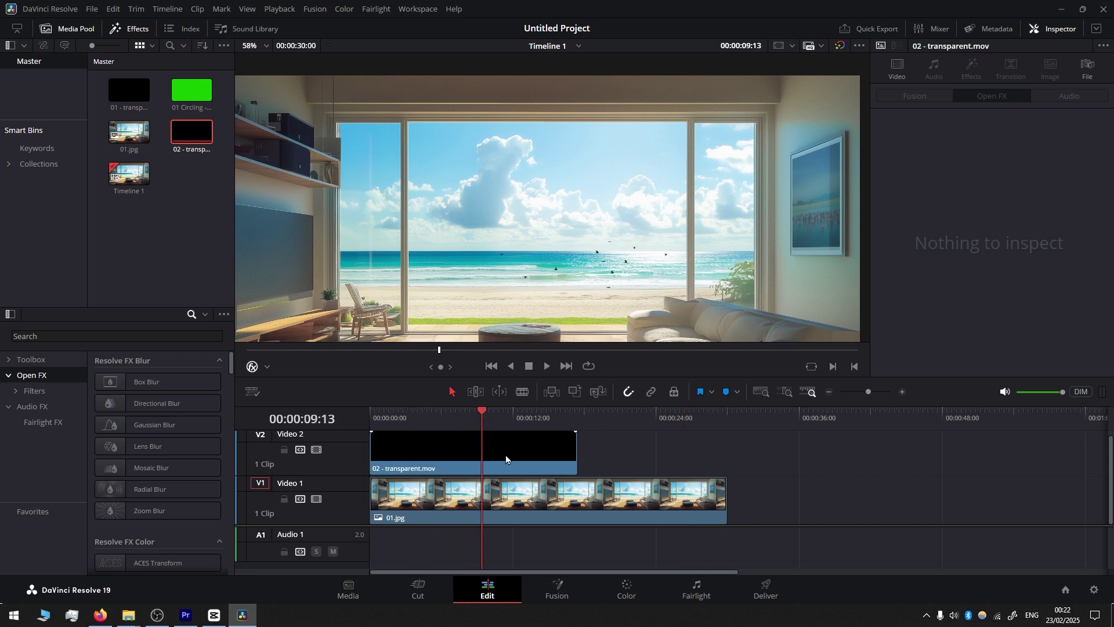
left_click(494, 450)
left_click(267, 366)
left_click(292, 389)
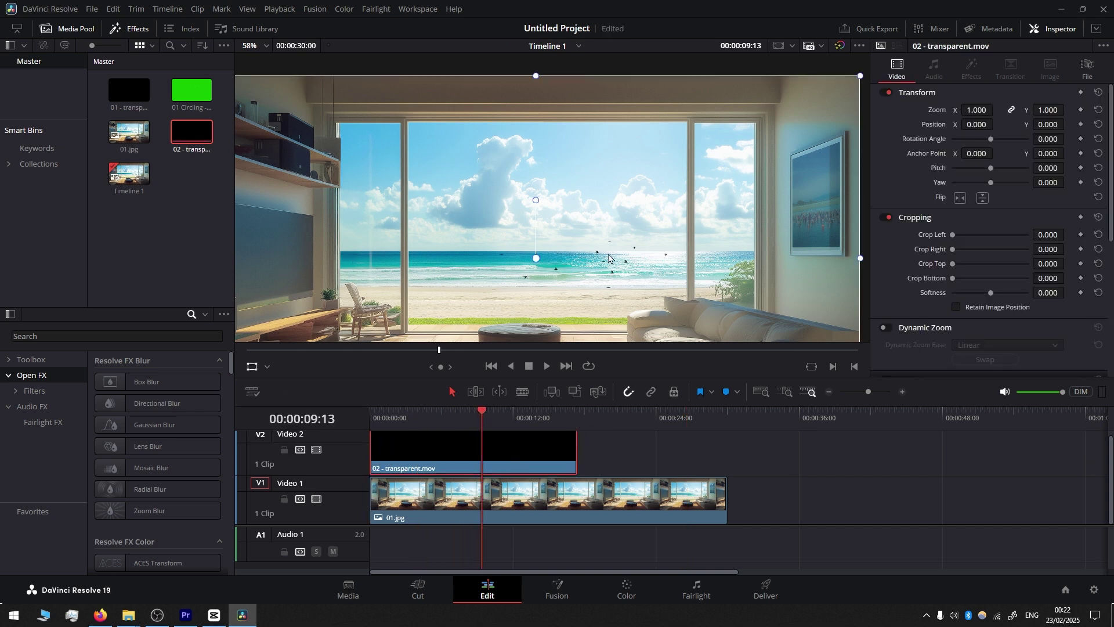
left_click_drag(562, 266, 568, 204)
scroll(645, 155, "down", 2)
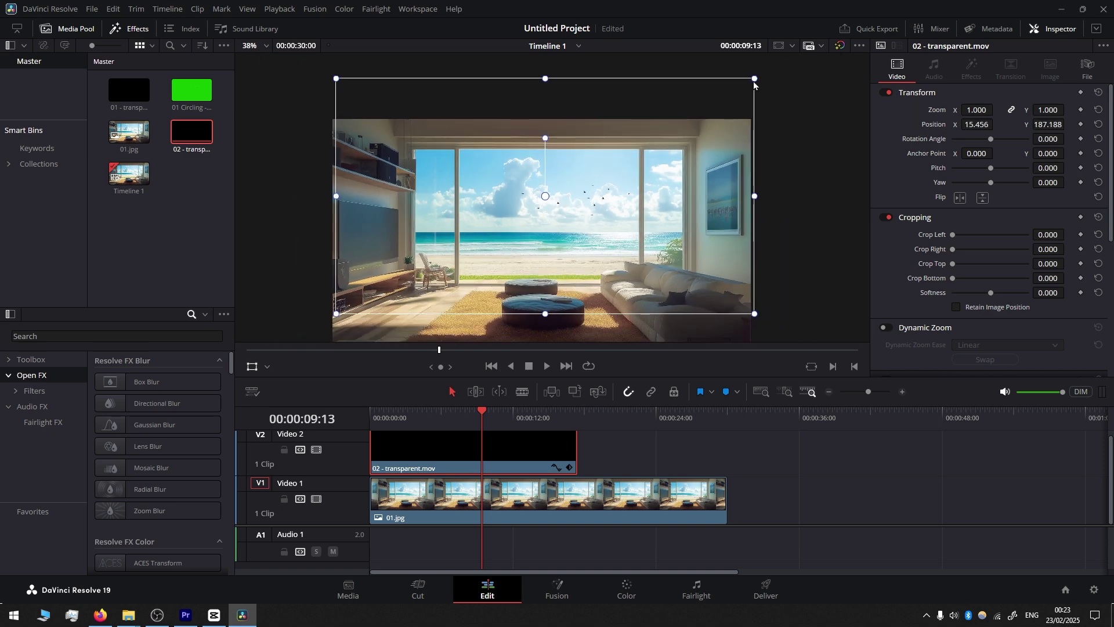
left_click_drag(754, 84, 719, 111)
scroll(515, 220, "up", 2)
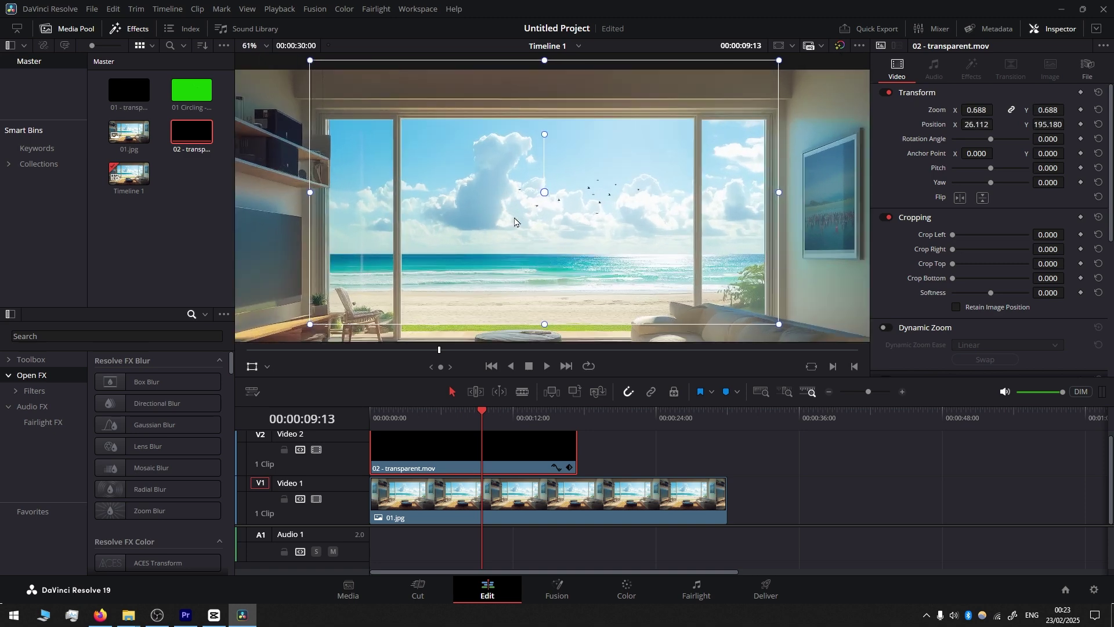
left_click_drag(447, 415, 408, 419)
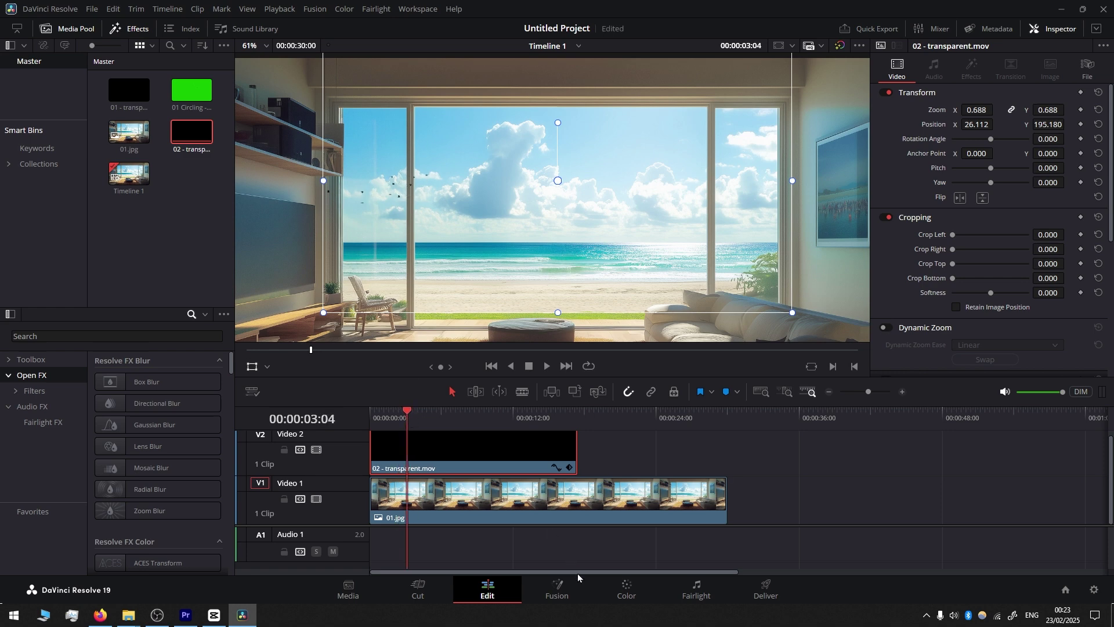
- On the Color page, draw a curve window tracing the left window pane
left_click(626, 590)
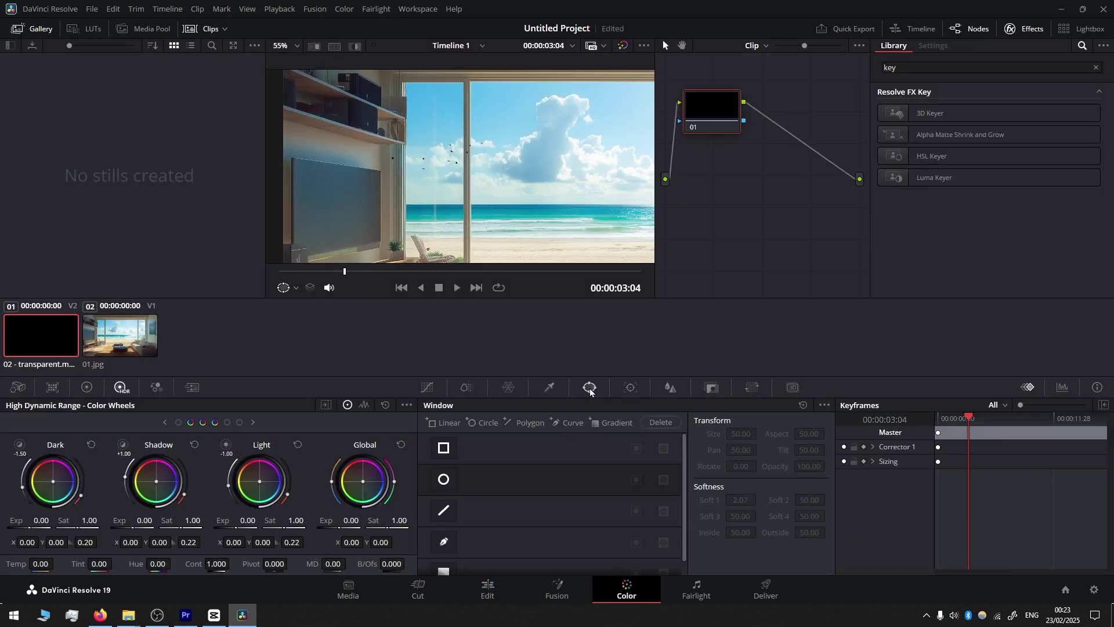
left_click(445, 542)
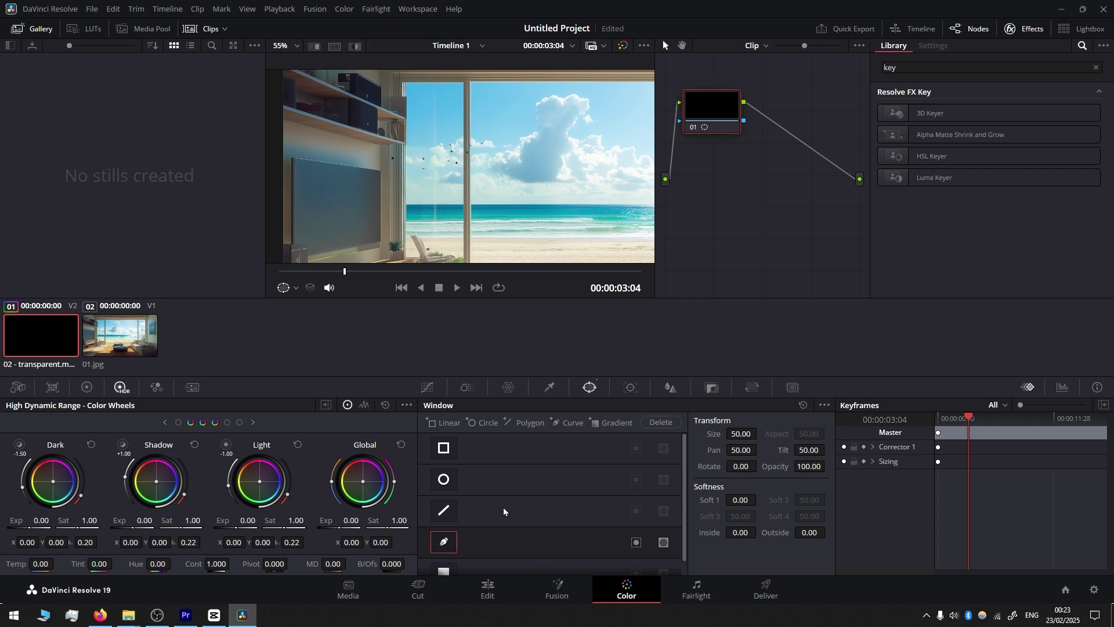
left_click(442, 548)
left_click(447, 546)
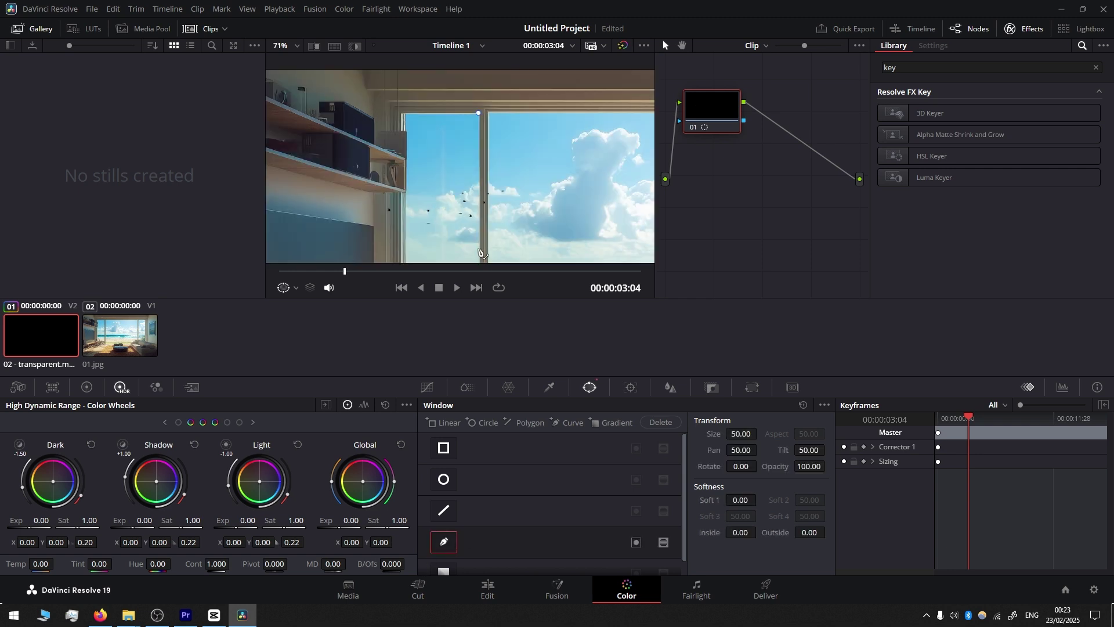
left_click(479, 255)
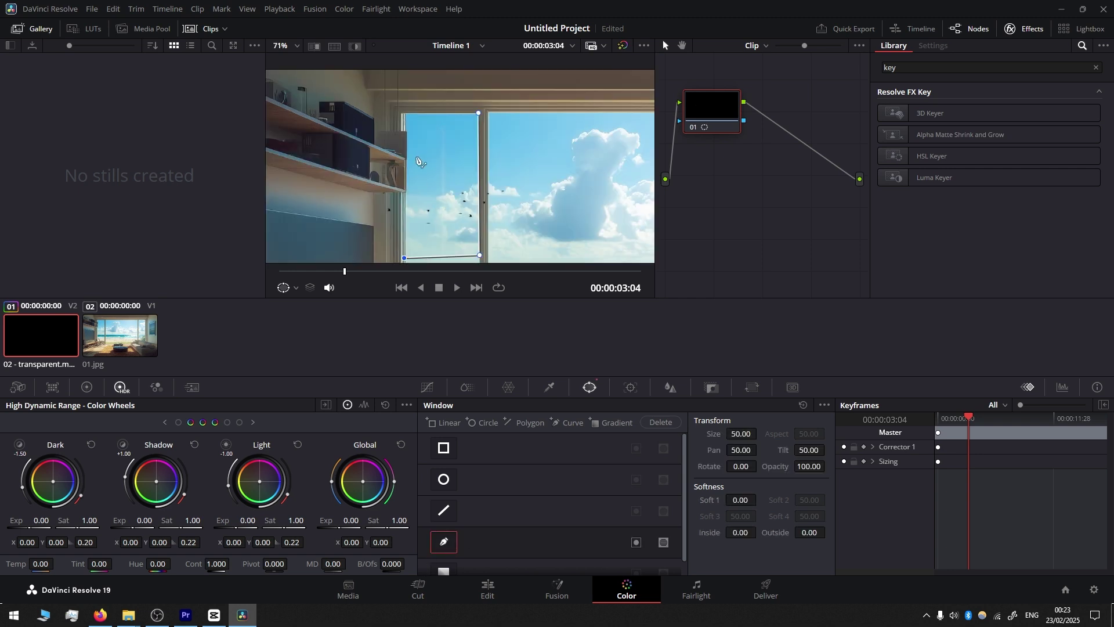
left_click(407, 144)
left_click(405, 115)
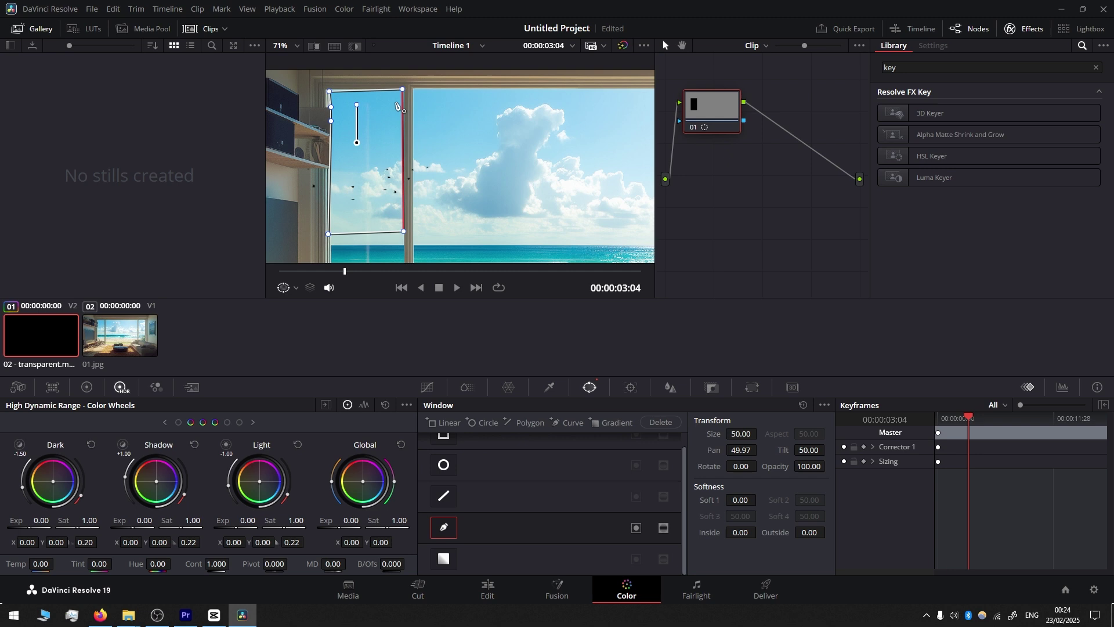
- Draw a second curve window around the large central window opening
left_click(570, 423)
left_click(412, 87)
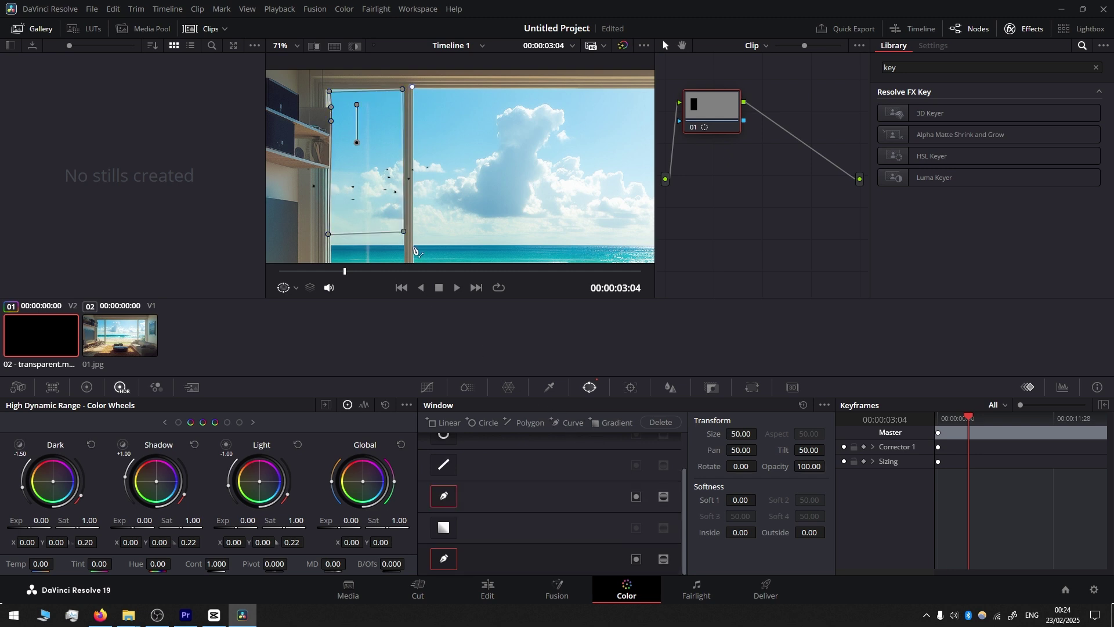
left_click(414, 249)
left_click_drag(346, 271, 395, 274)
left_click_drag(770, 175, 742, 194)
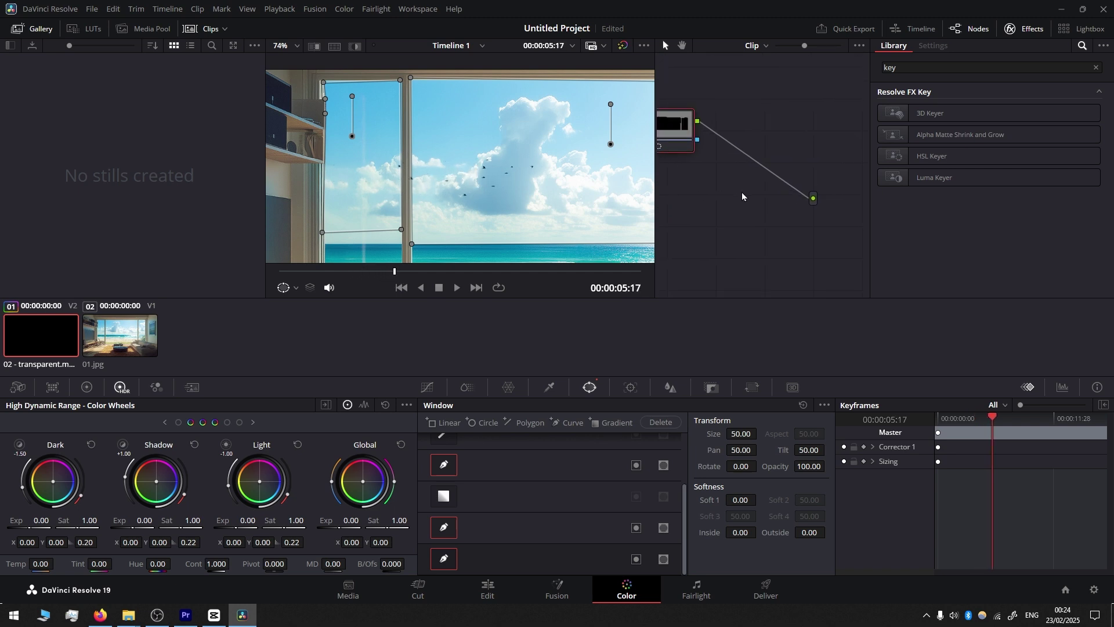
- Add an Alpha Output to the node graph and connect the node's alpha to it
right_click(744, 201)
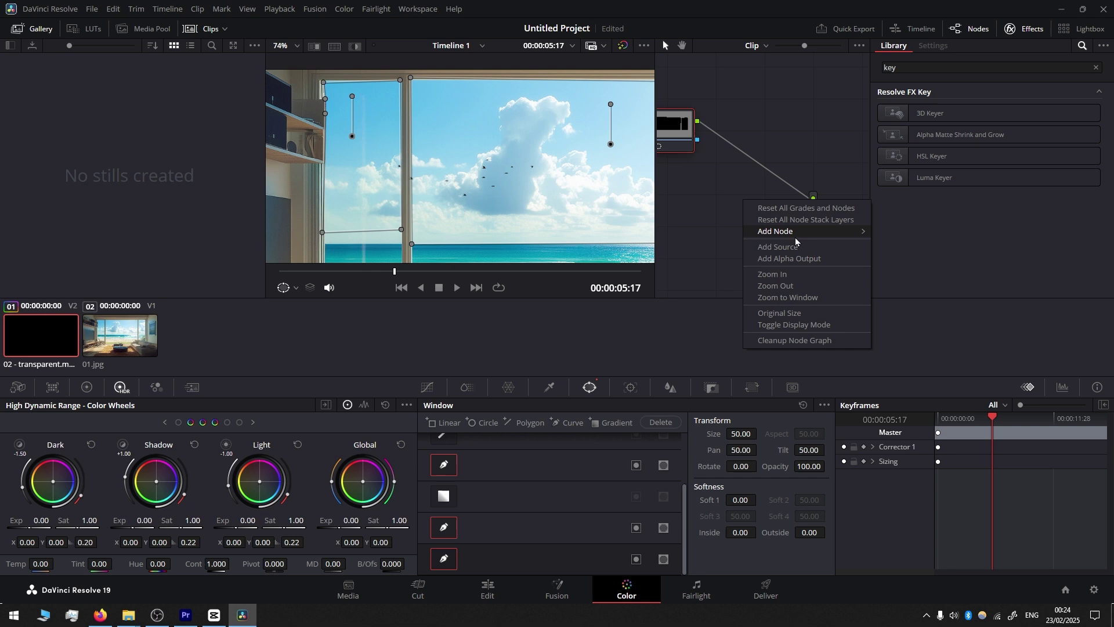
left_click(795, 259)
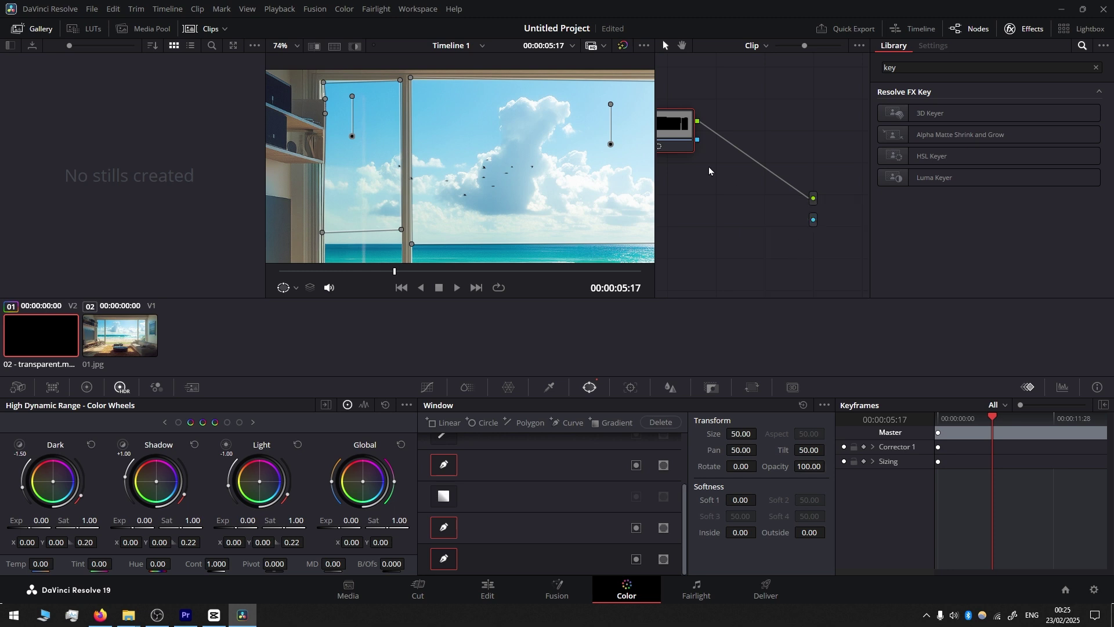
left_click_drag(698, 140, 814, 220)
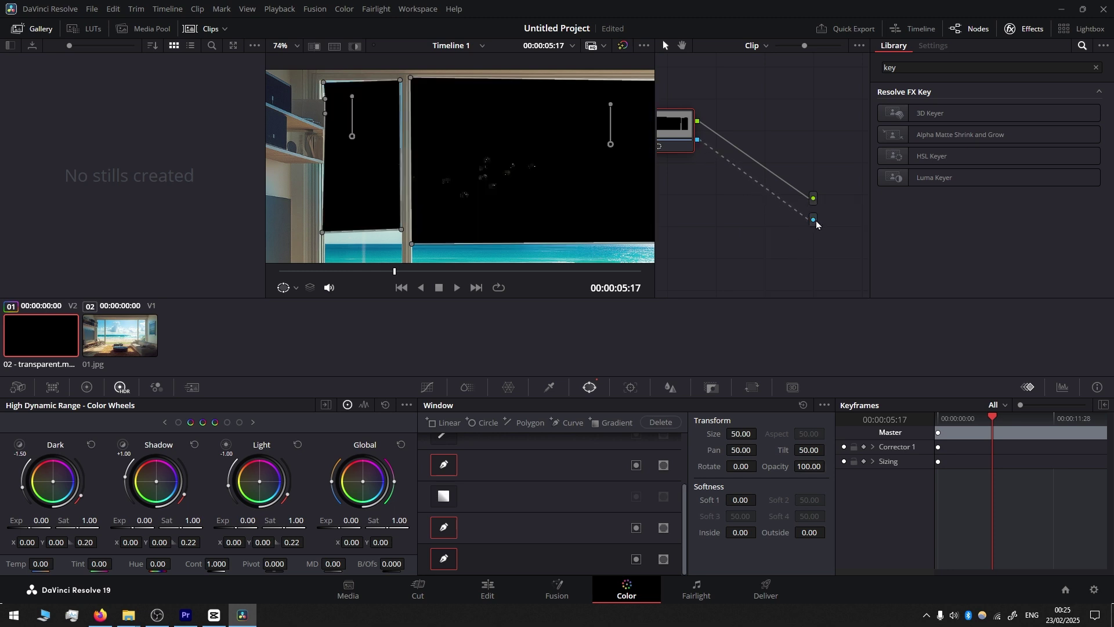
mouse_move(358, 272)
left_mouse_down()
mouse_move(409, 278)
mouse_move(377, 279)
left_mouse_up()
scroll(456, 180, "up", 3)
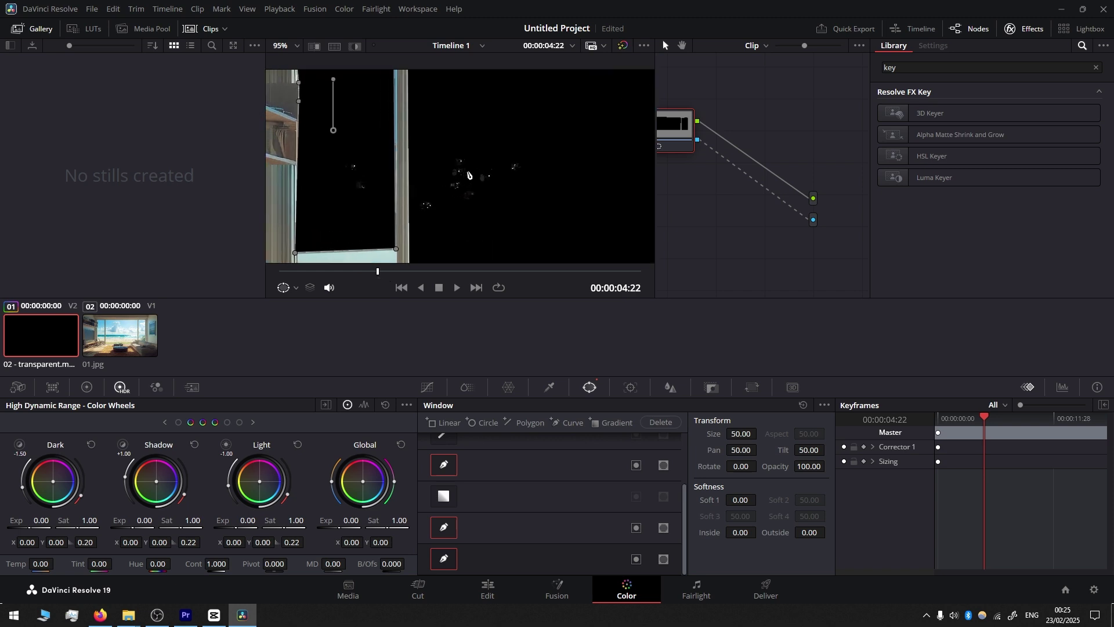
- Put a copy of the bird clip on Video 3 and set its composite mode to Foreground
left_click(491, 593)
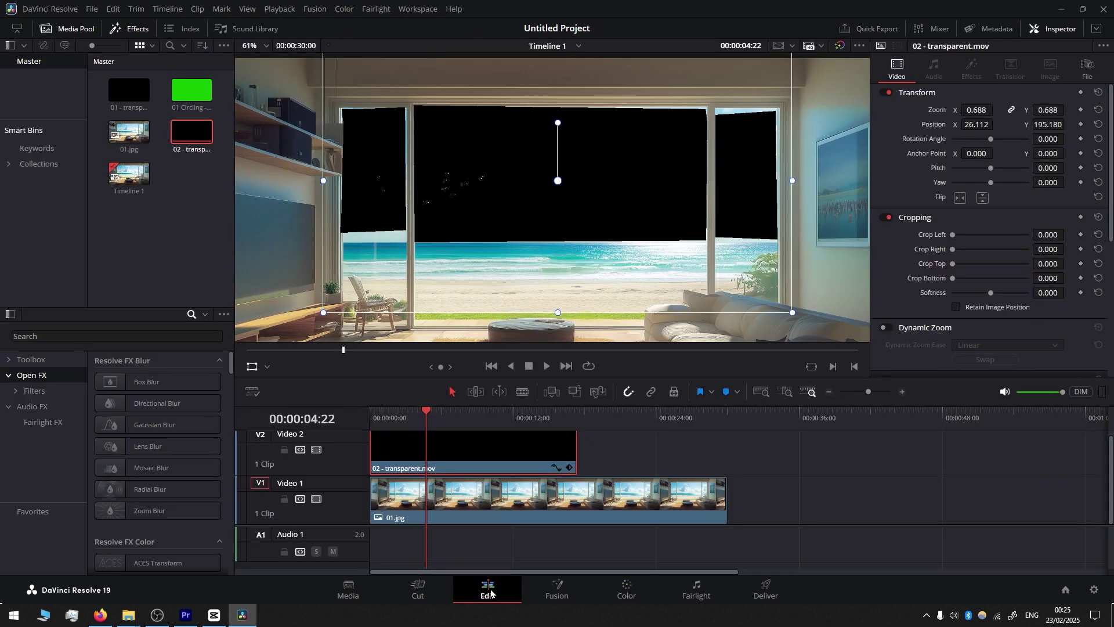
left_click_drag(491, 456, 475, 460)
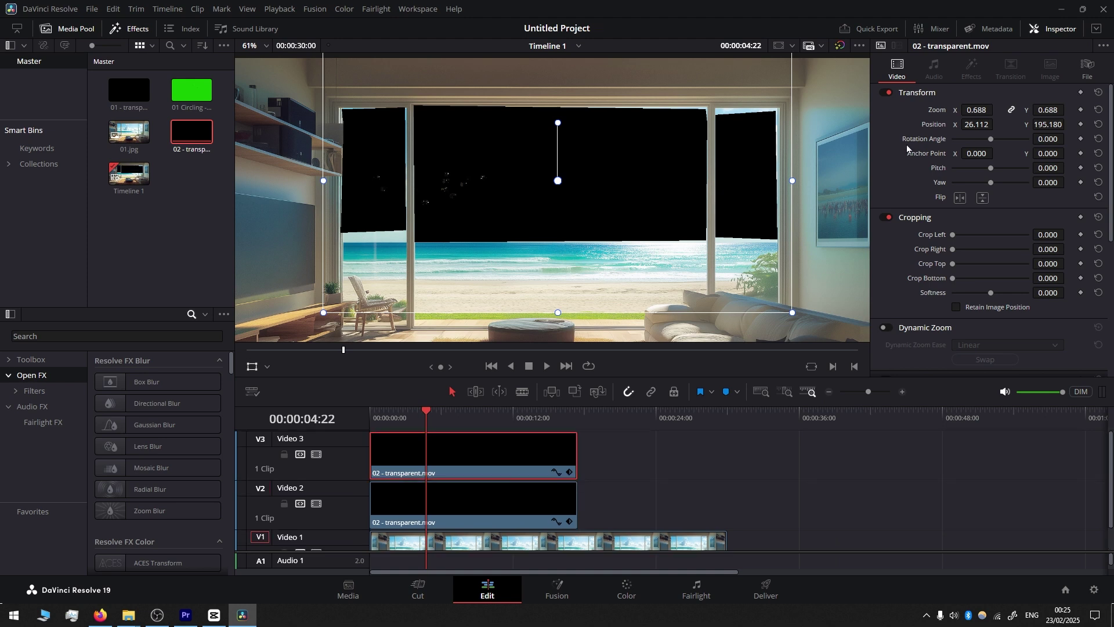
left_click(1060, 33)
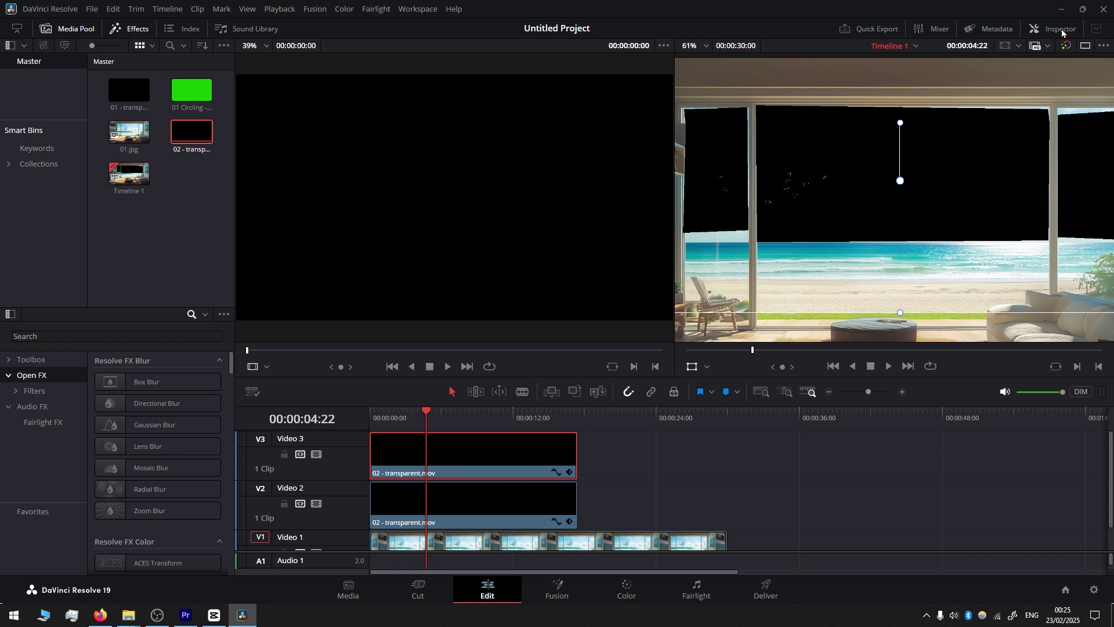
left_click(1060, 29)
scroll(1010, 232, "down", 5)
left_click(998, 223)
scroll(1016, 291, "down", 5)
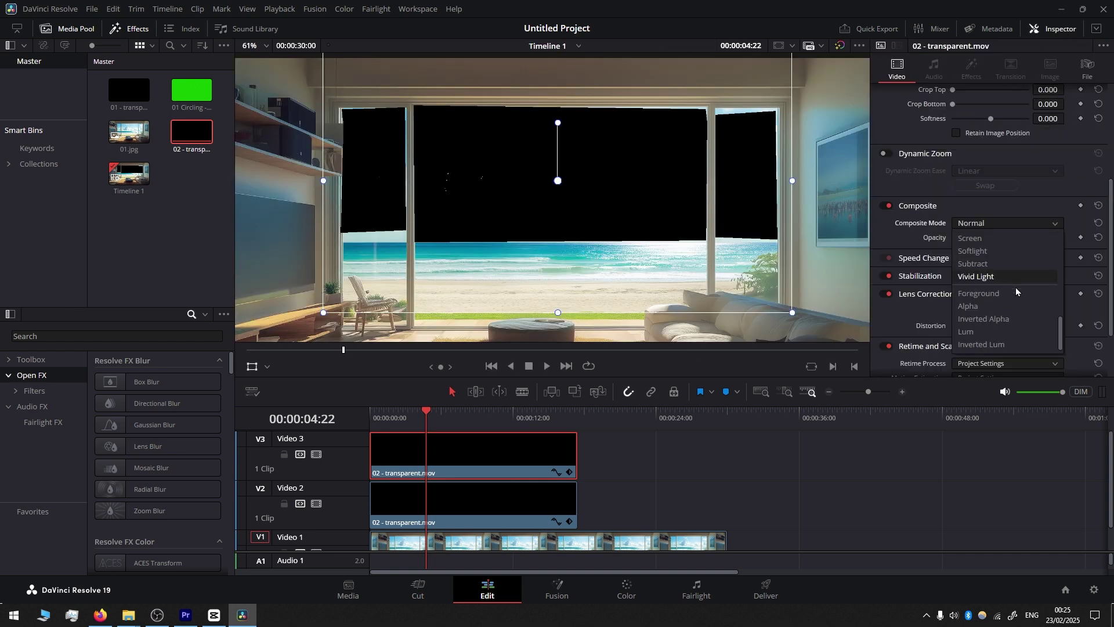
left_click(998, 294)
- Set the Video 2 bird clip's composite mode to Alpha
left_click(487, 514)
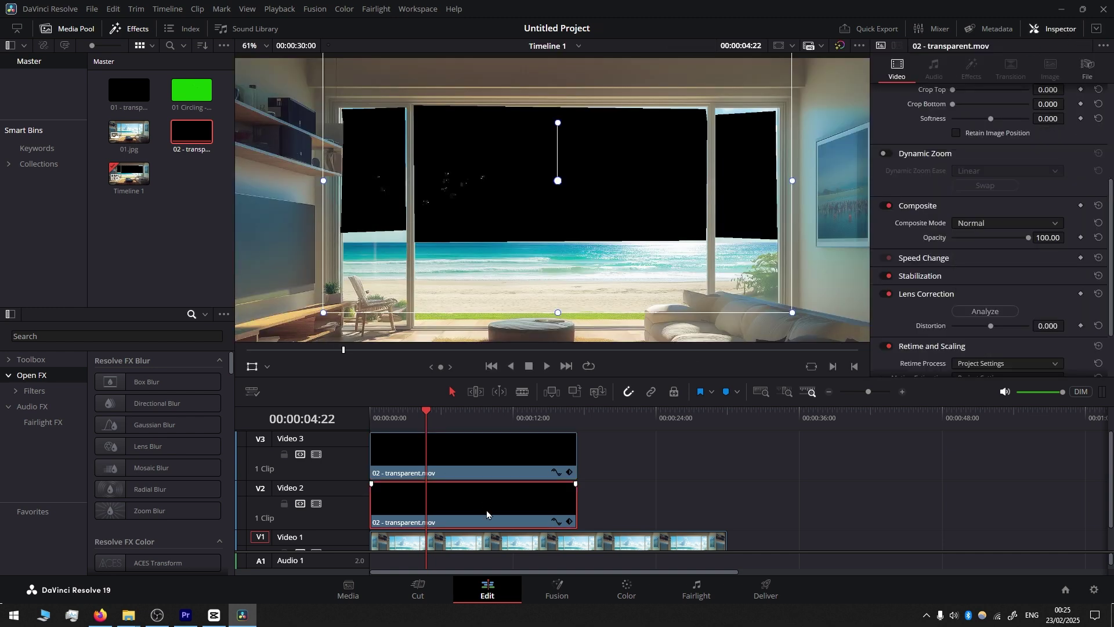
left_click(1021, 223)
scroll(996, 280, "down", 10)
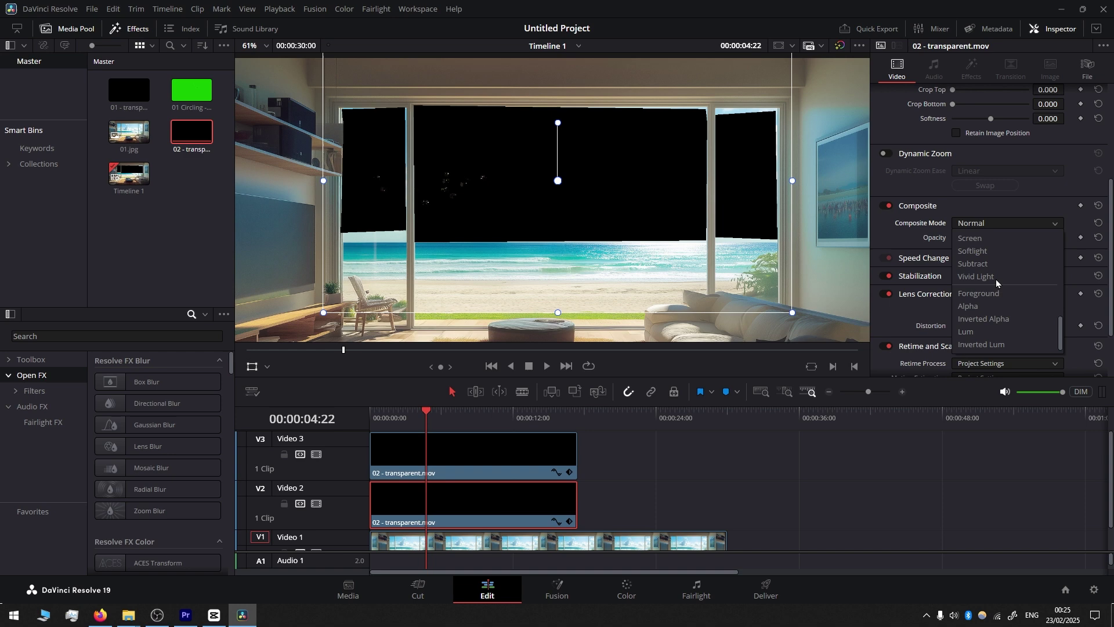
left_click(983, 308)
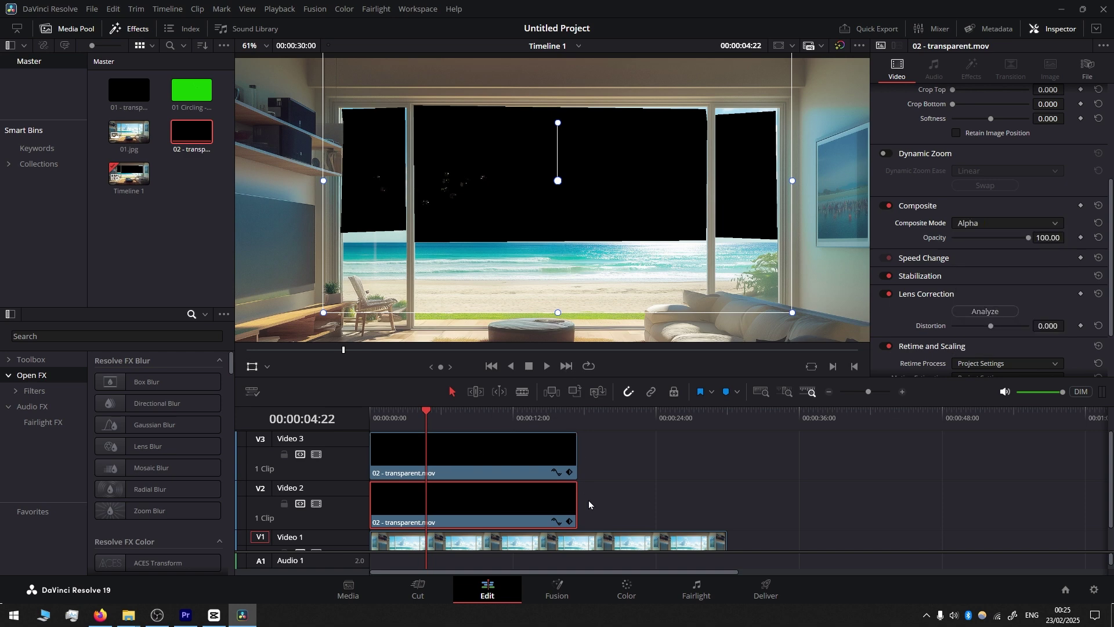
left_click(631, 598)
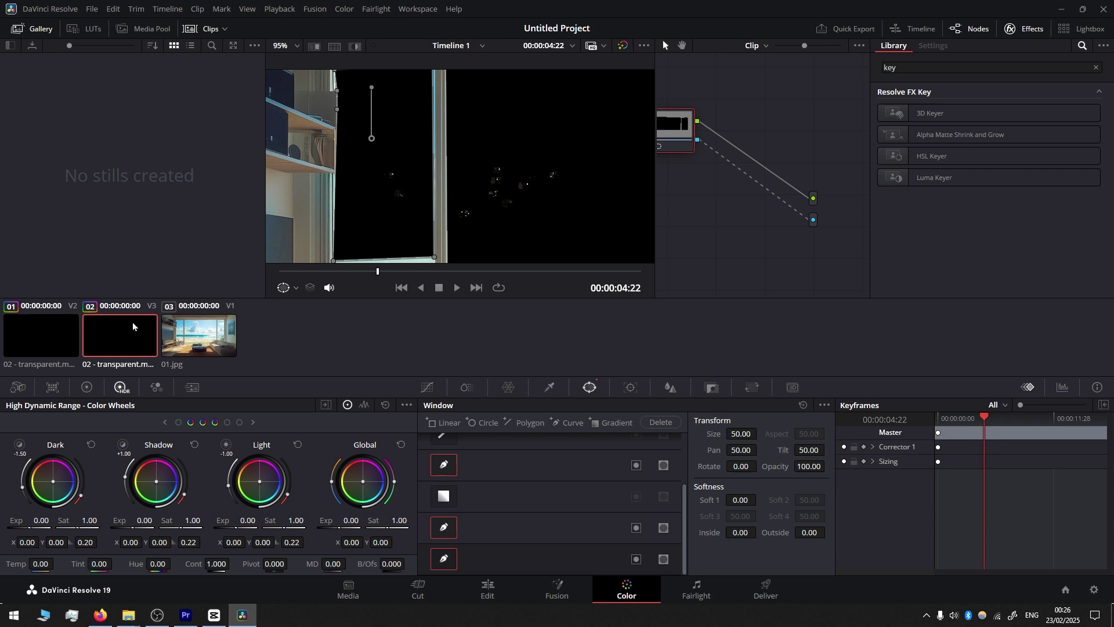
- Unlink the bird node's alpha output, then scrub to a later frame and zoom in on the flying birds
left_click_drag(813, 219, 781, 238)
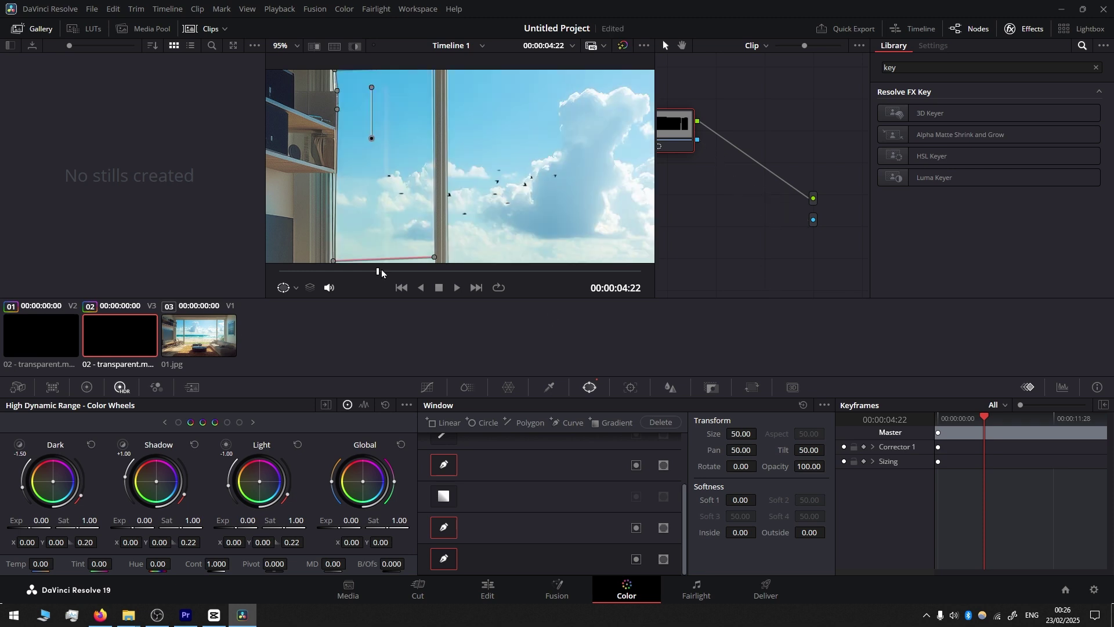
mouse_move(366, 273)
left_mouse_down()
mouse_move(356, 274)
mouse_move(398, 273)
mouse_move(366, 273)
left_mouse_up()
left_click_drag(365, 273, 400, 273)
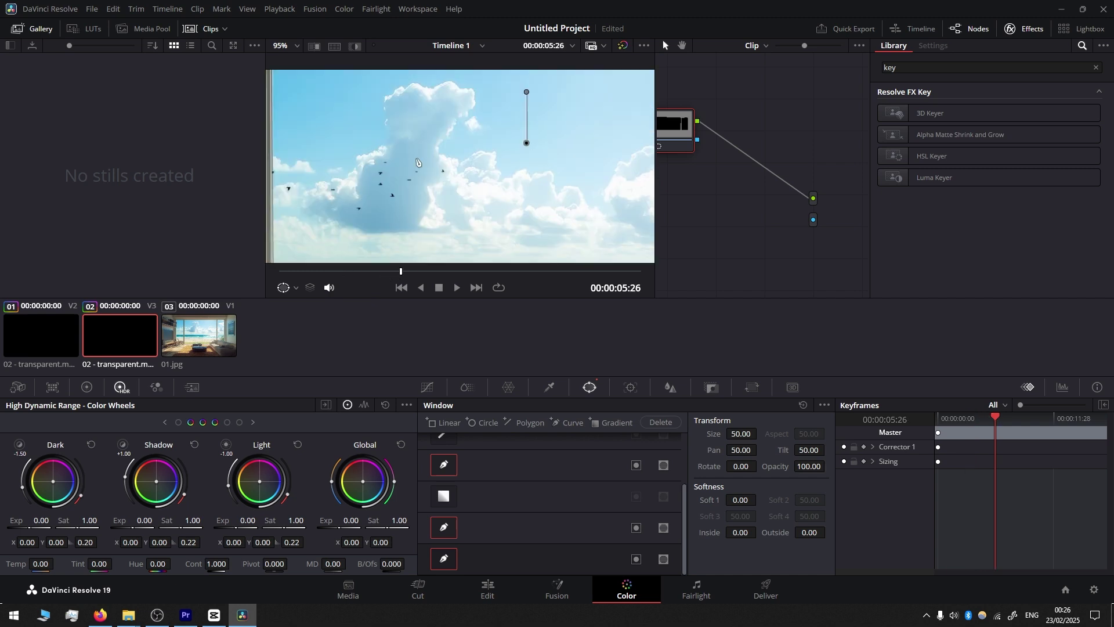
scroll(374, 197, "up", 2)
left_click_drag(401, 178, 506, 174)
scroll(506, 175, "up", 3)
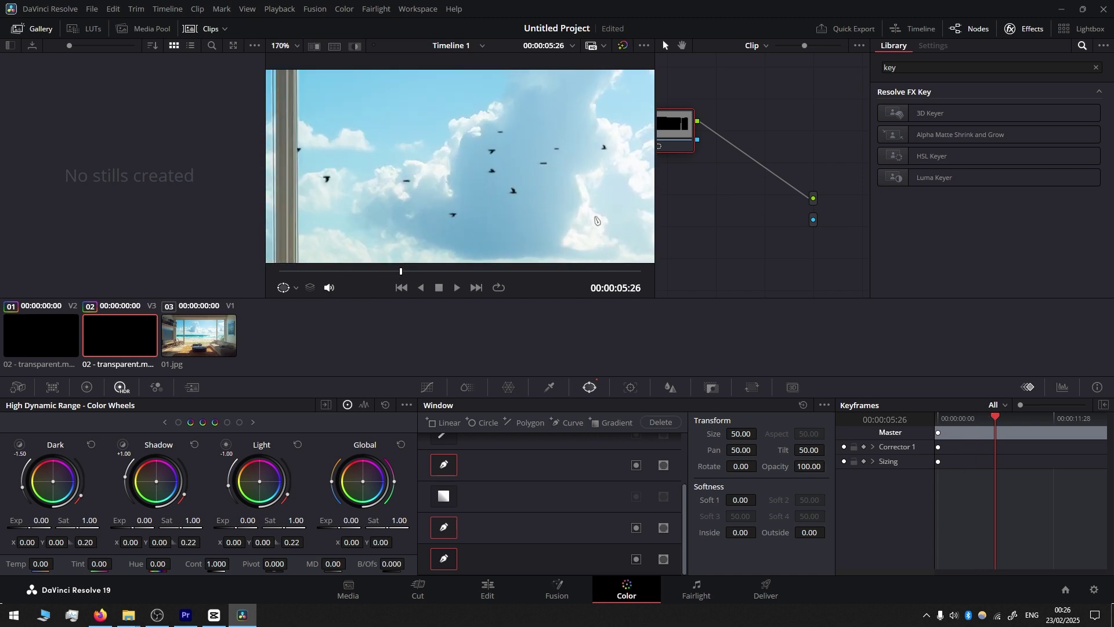
scroll(532, 184, "up", 2)
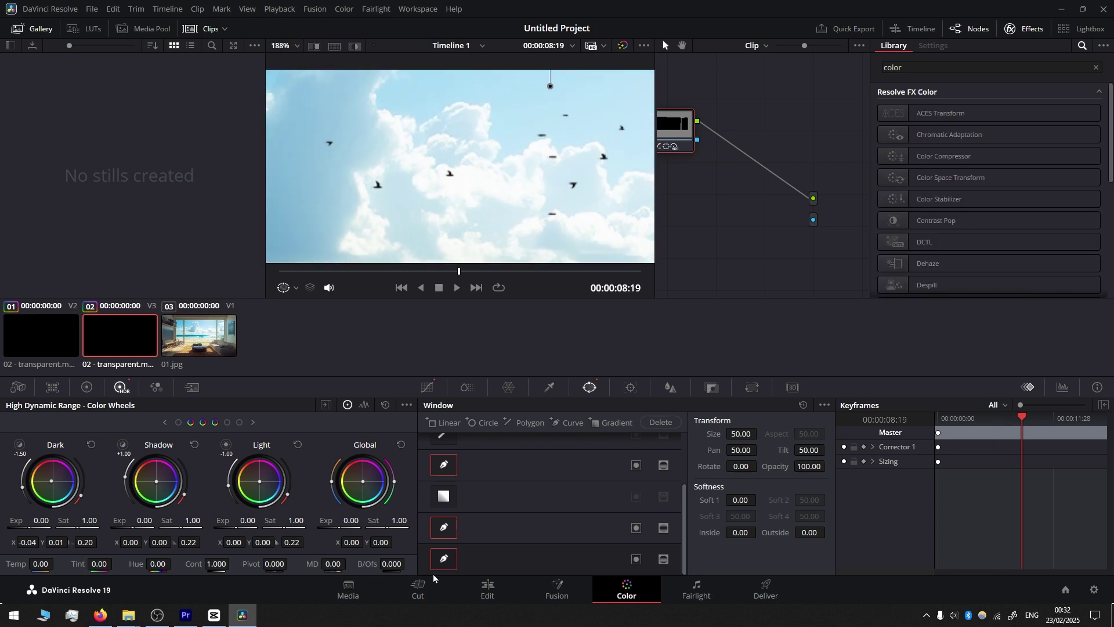
- Search the effects for 'color' and drop Color Generator onto the Video 3 bird clip
left_click(490, 591)
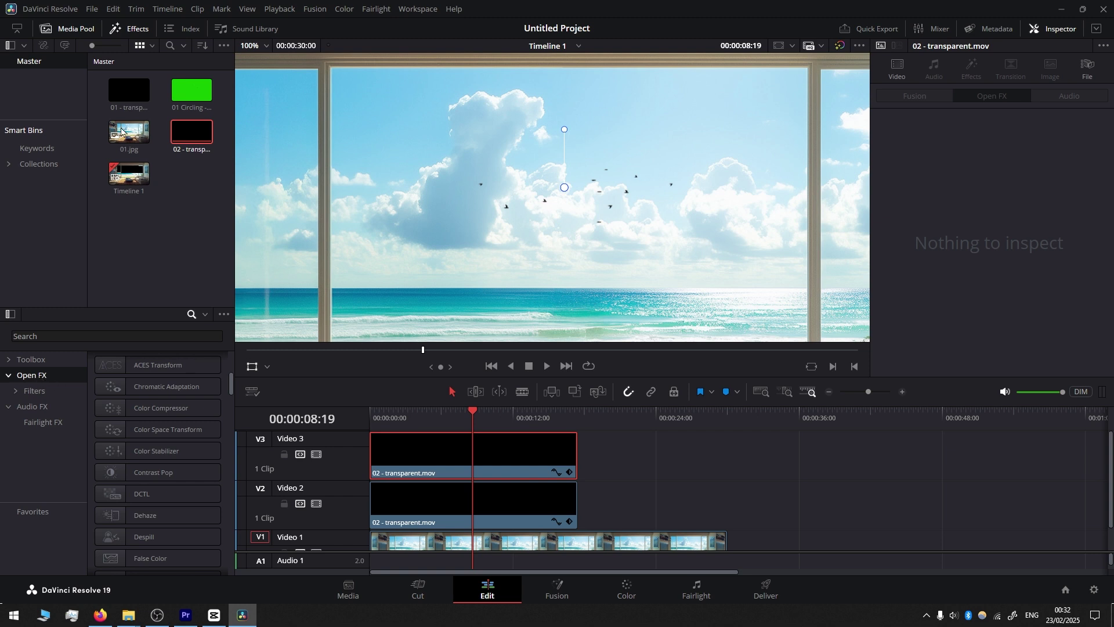
left_click(133, 29)
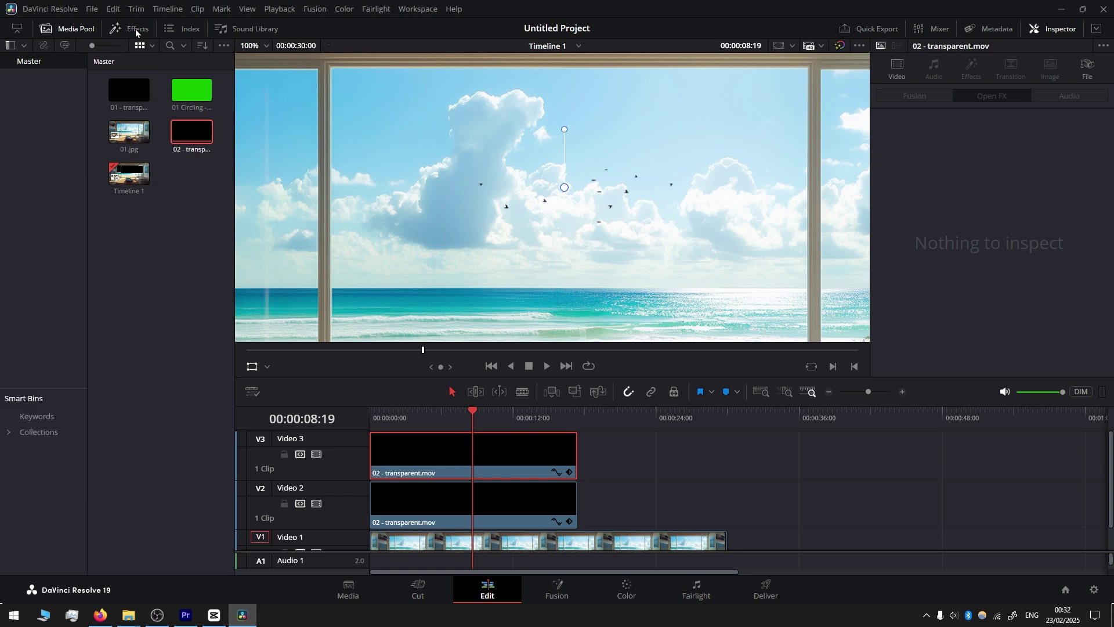
left_click(133, 29)
left_click(68, 337)
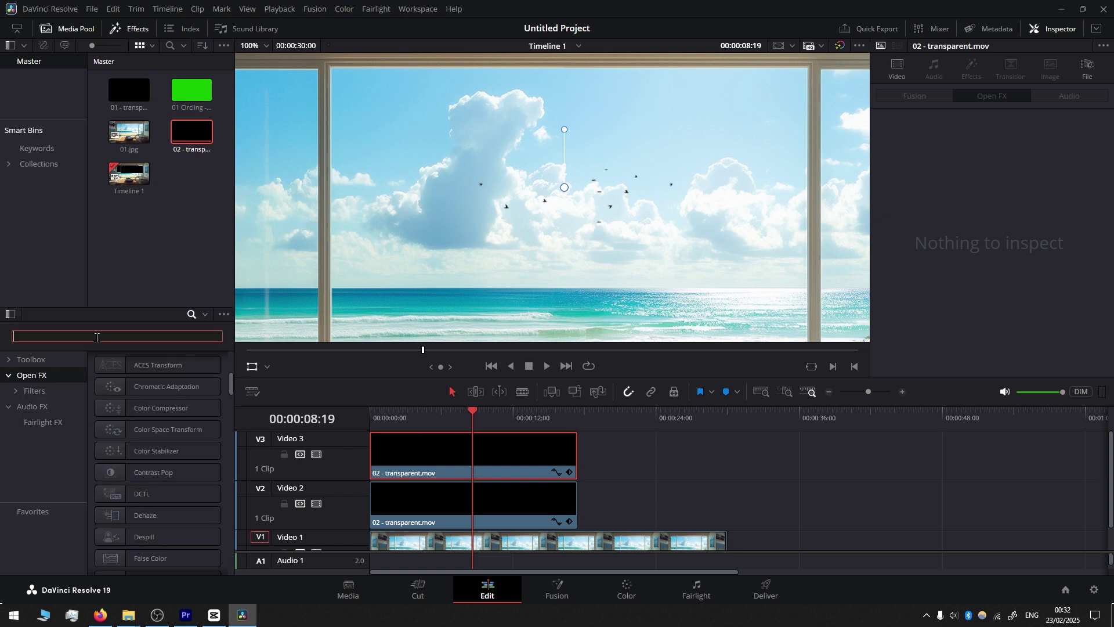
type("color")
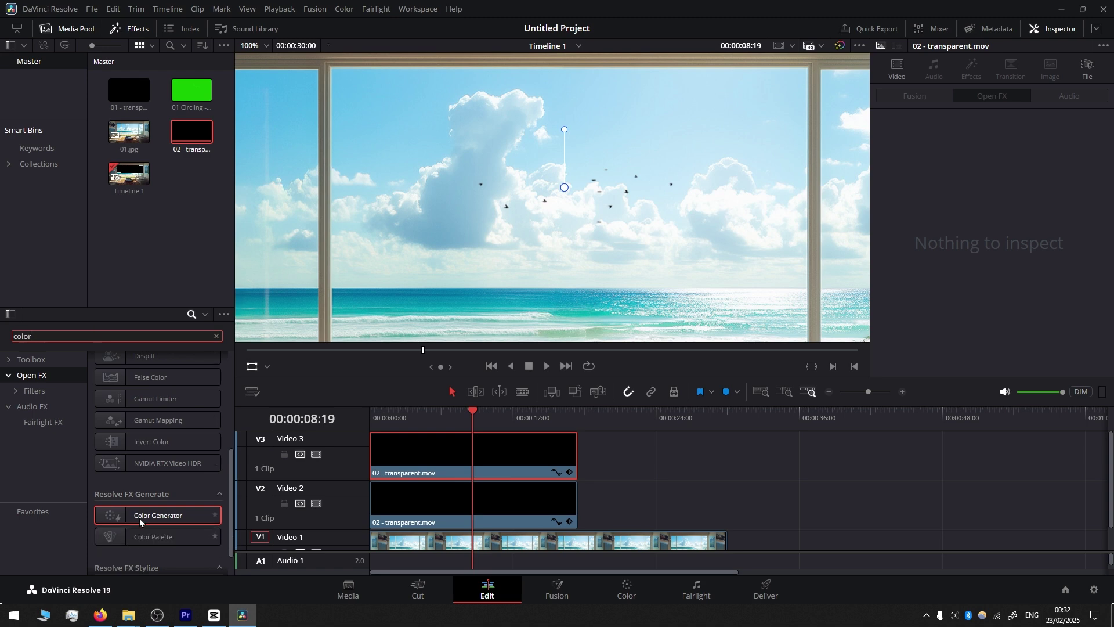
scroll(159, 515, "down", 1)
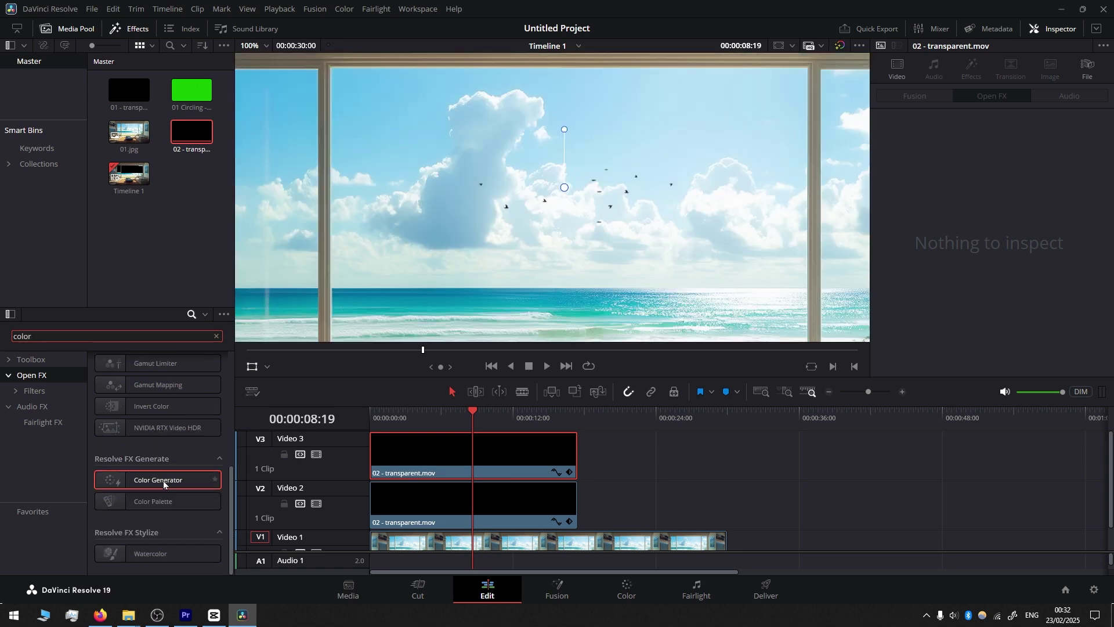
left_click_drag(162, 480, 439, 458)
scroll(567, 179, "up", 4)
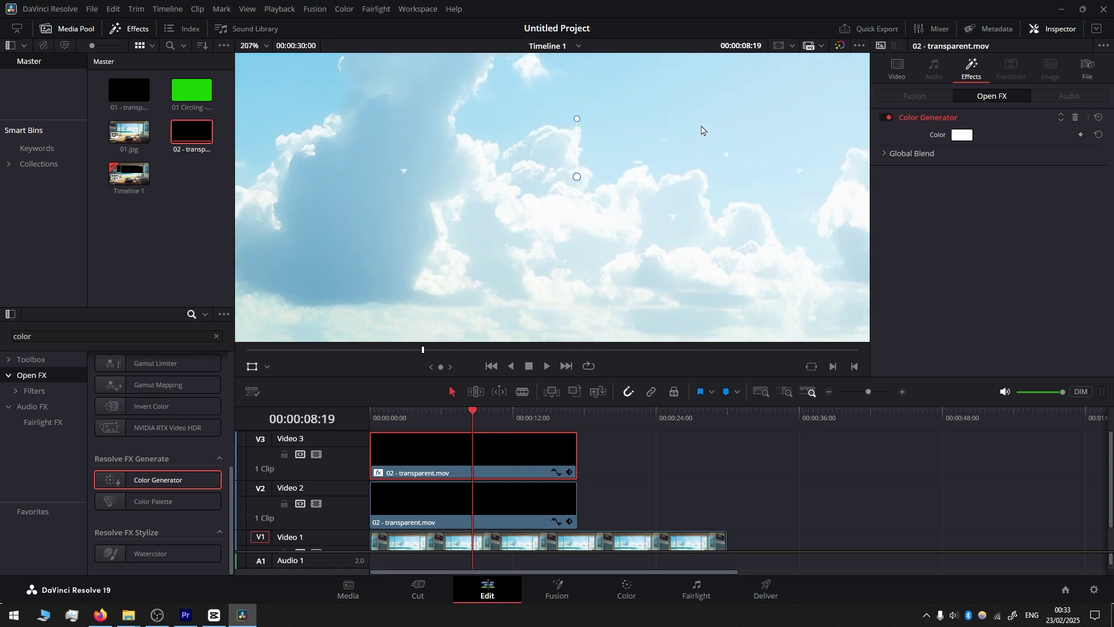
left_click_drag(613, 183, 598, 152)
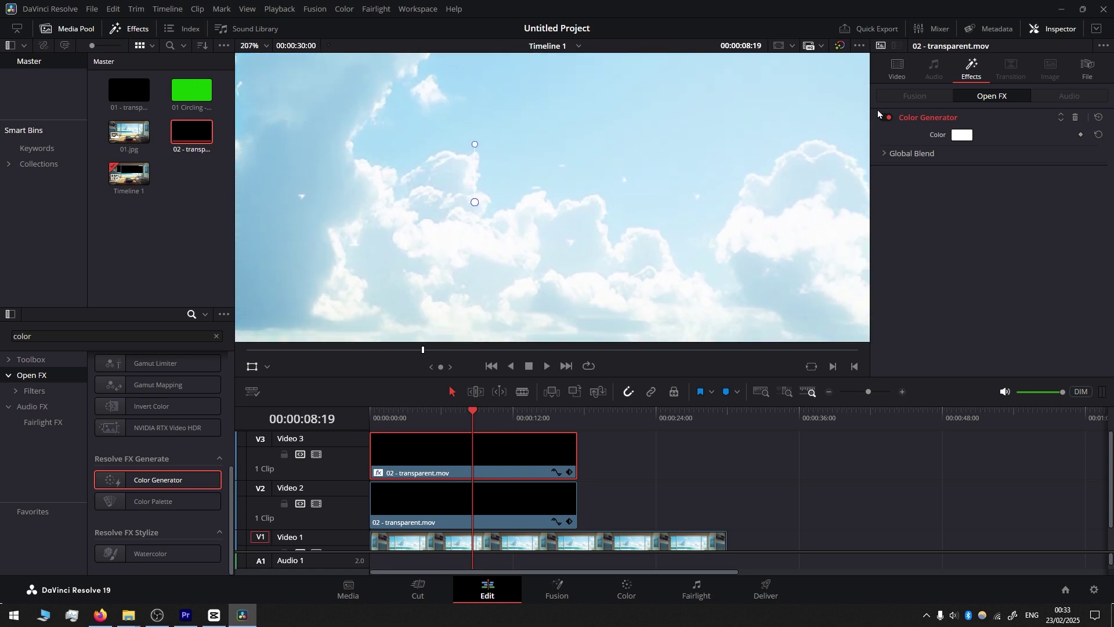
- Set the Color Generator colour to the sky's pale blue #b2e0f7, sampled from the viewer
left_click(962, 135)
left_click(486, 302)
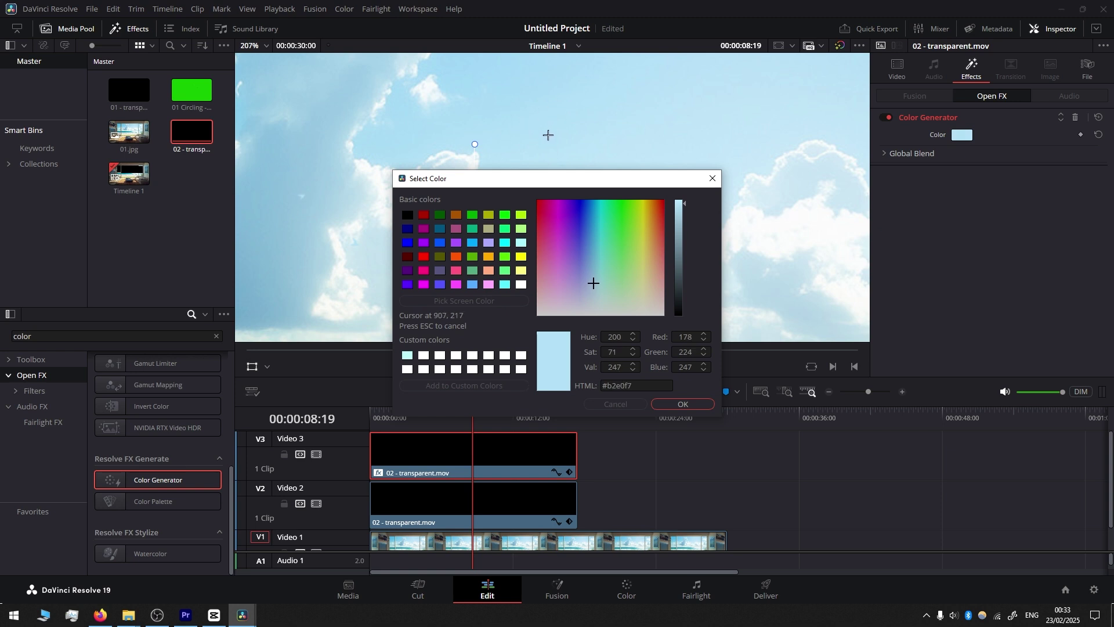
left_click(528, 135)
left_click(696, 405)
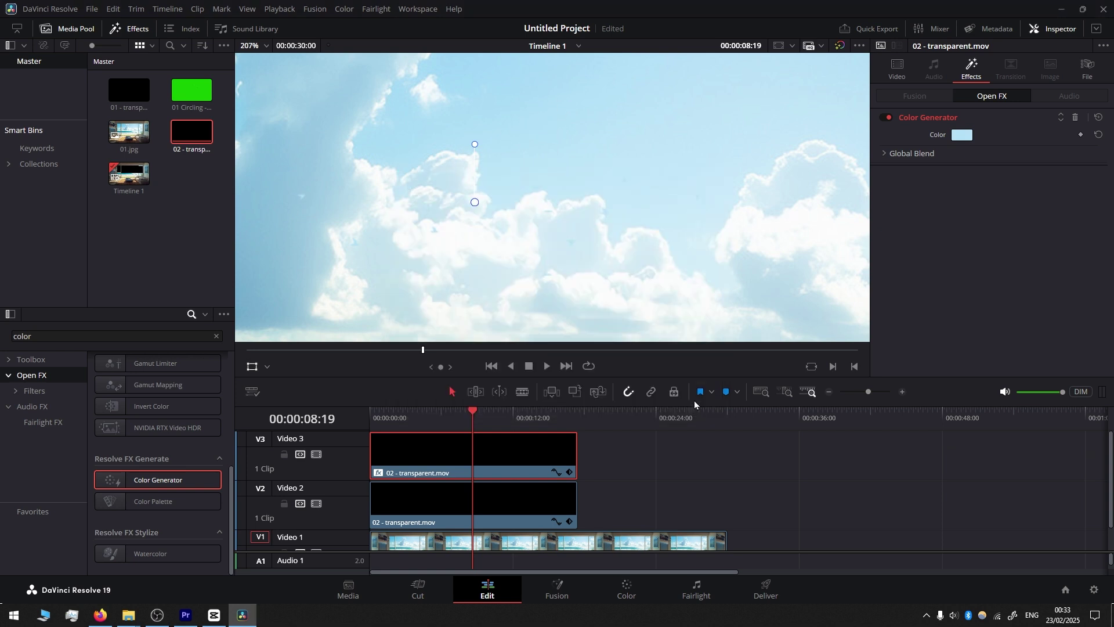
- Lower the generator's Global Blend to 0.450 and compare with the effect toggled off and on
left_click(884, 154)
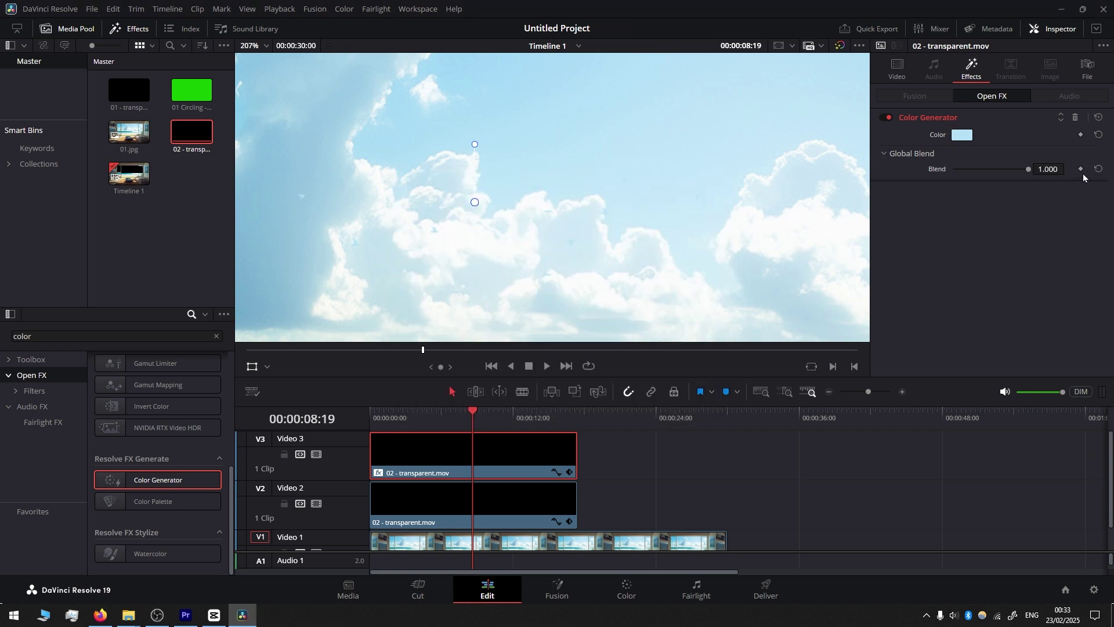
left_click_drag(1028, 170, 980, 171)
left_click(886, 118)
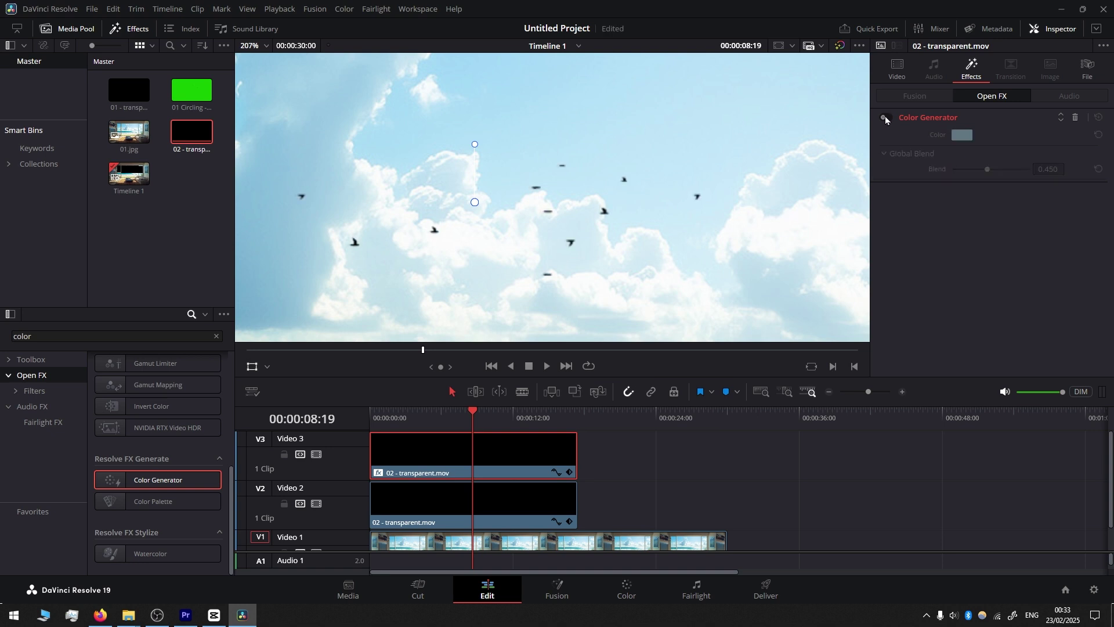
left_click(886, 118)
scroll(652, 259, "down", 5)
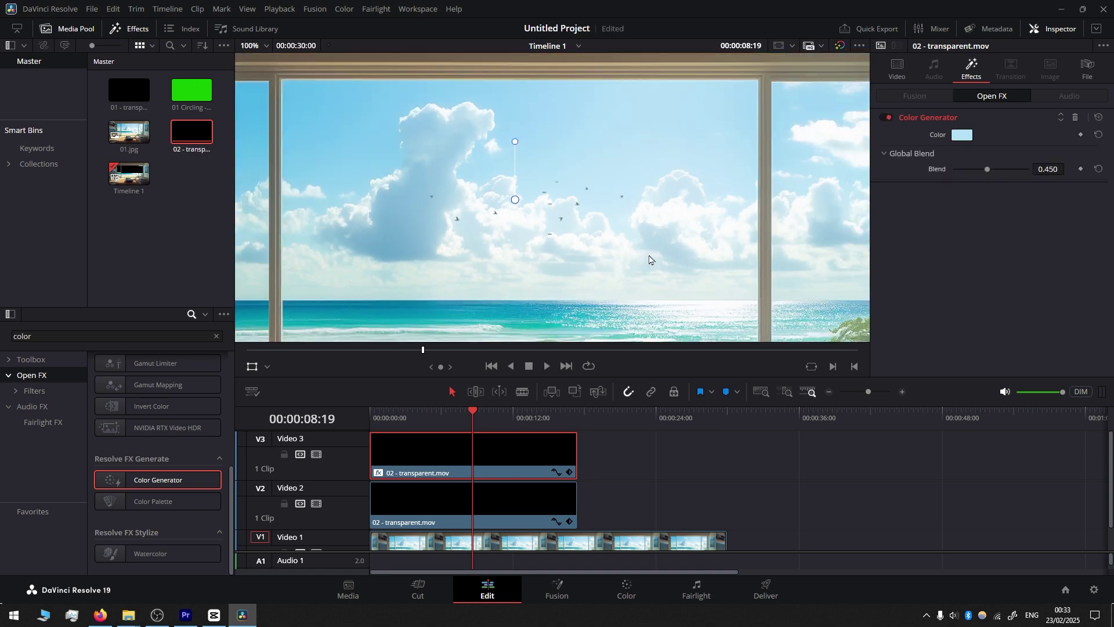